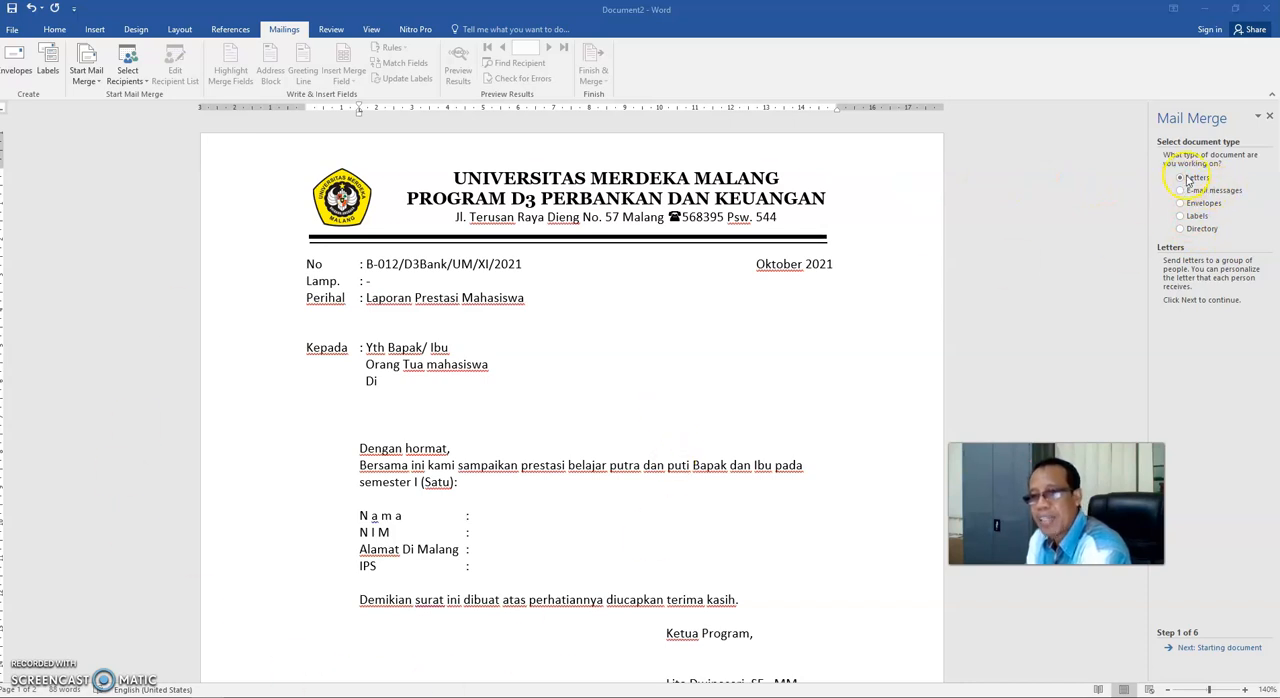
# - Set up the mail merge as letters based on the current document and proceed to choosing recipients
pyautogui.click(1229, 648)
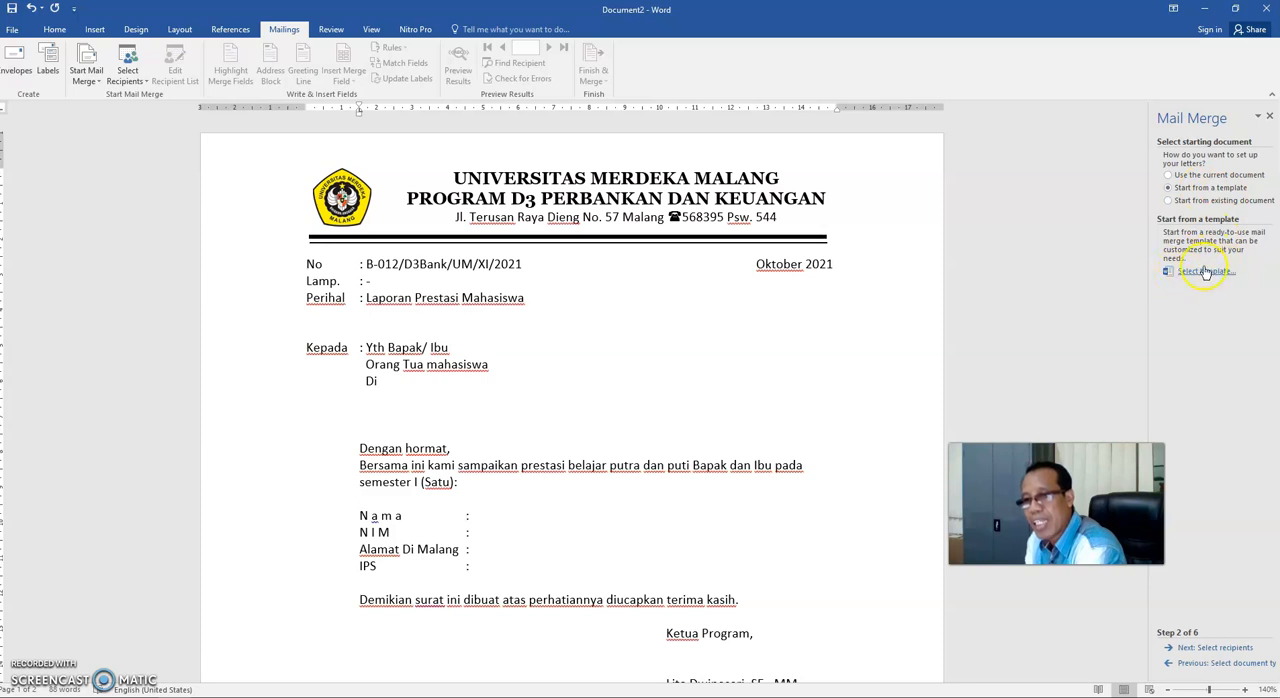
pyautogui.click(1170, 200)
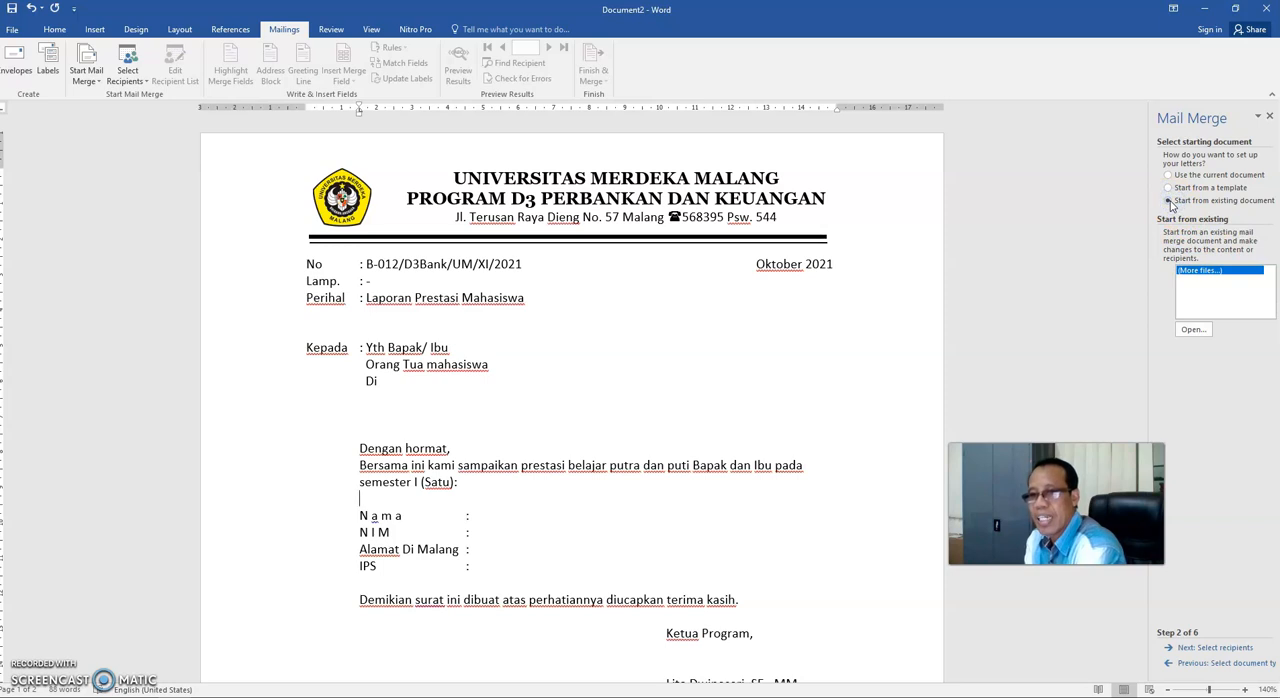
pyautogui.click(1168, 176)
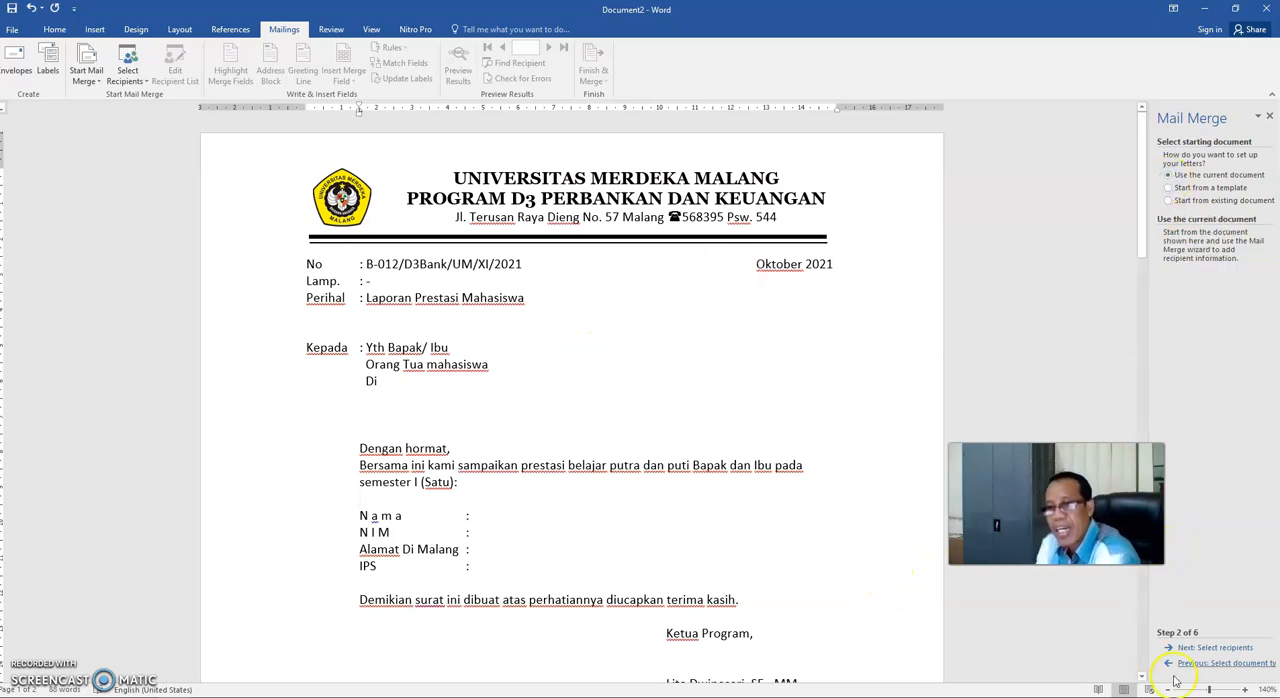
pyautogui.click(1220, 649)
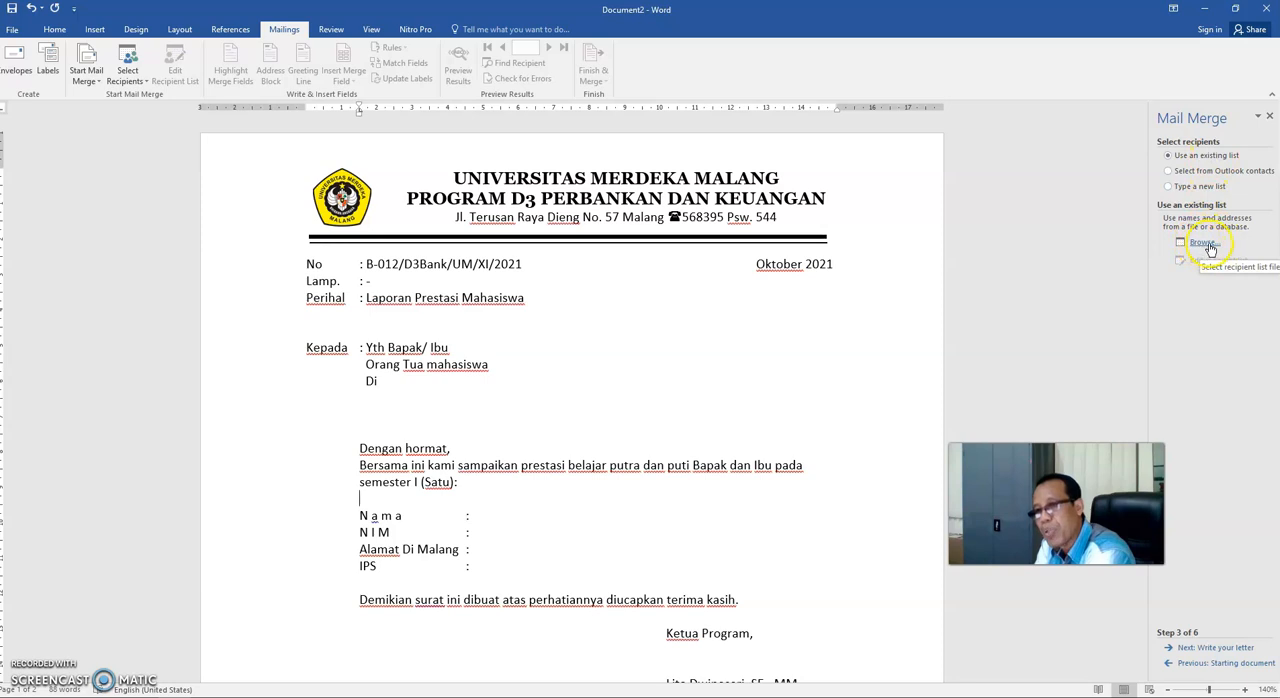
# - Choose to type a new recipient list, create it, and open the customization of its columns
pyautogui.click(1192, 189)
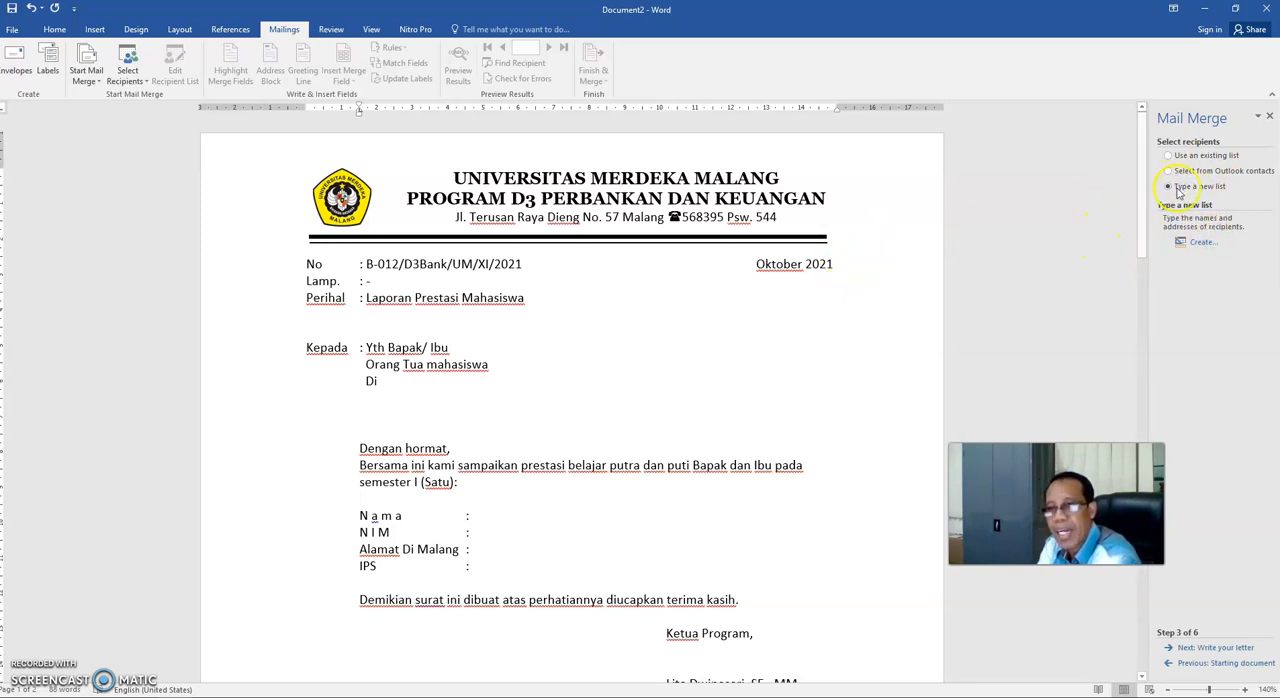
pyautogui.click(1202, 246)
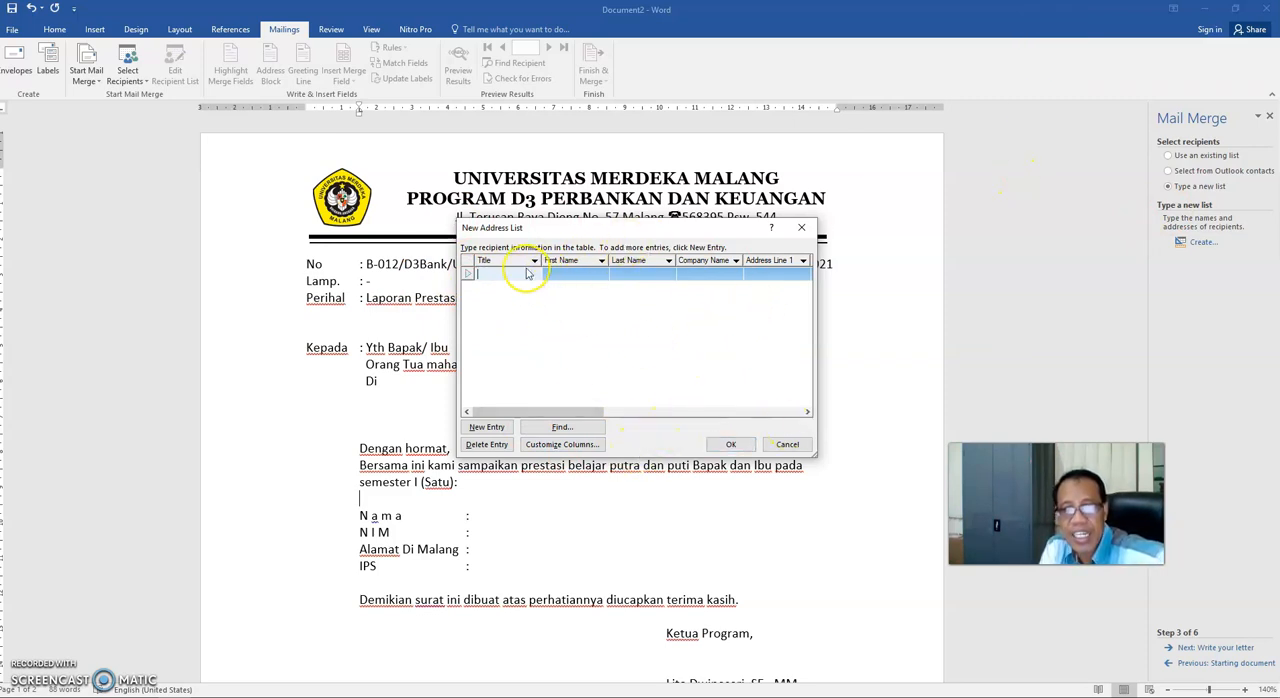
pyautogui.click(589, 445)
pyautogui.click(728, 430)
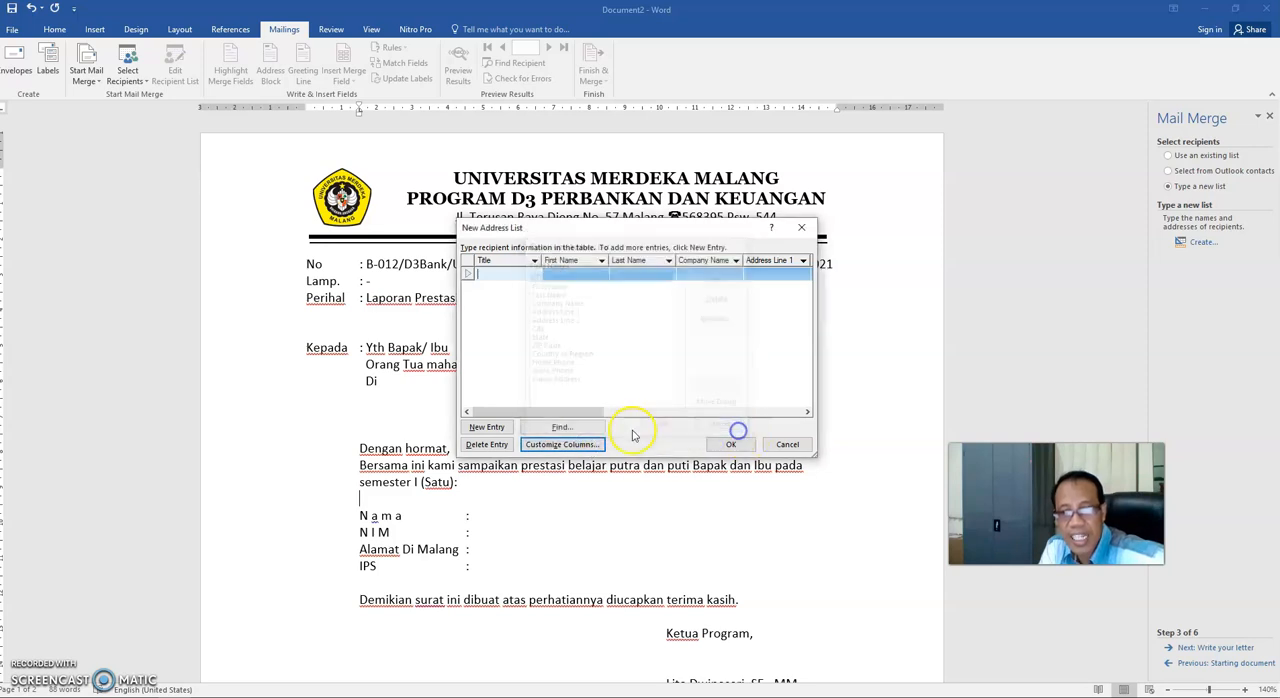
pyautogui.click(578, 445)
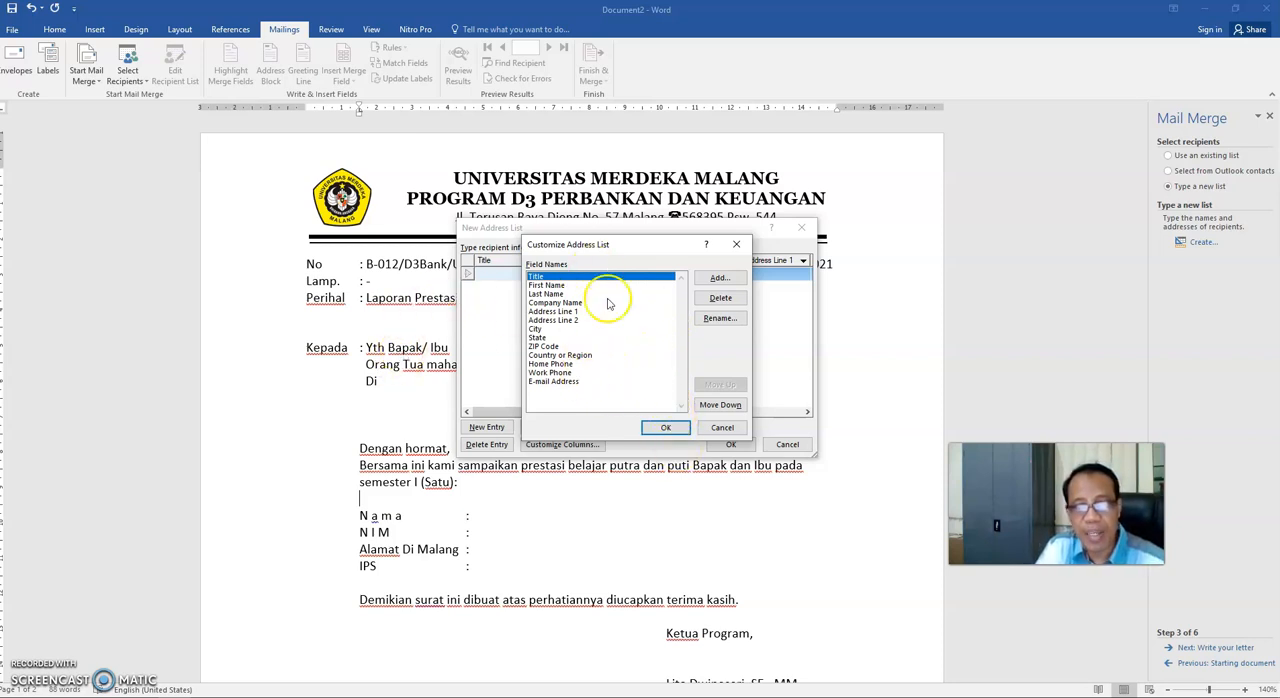
# - Rename the address list field Title to "Nama Ortu" and First Name to "Alamat Ortu"
pyautogui.click(720, 318)
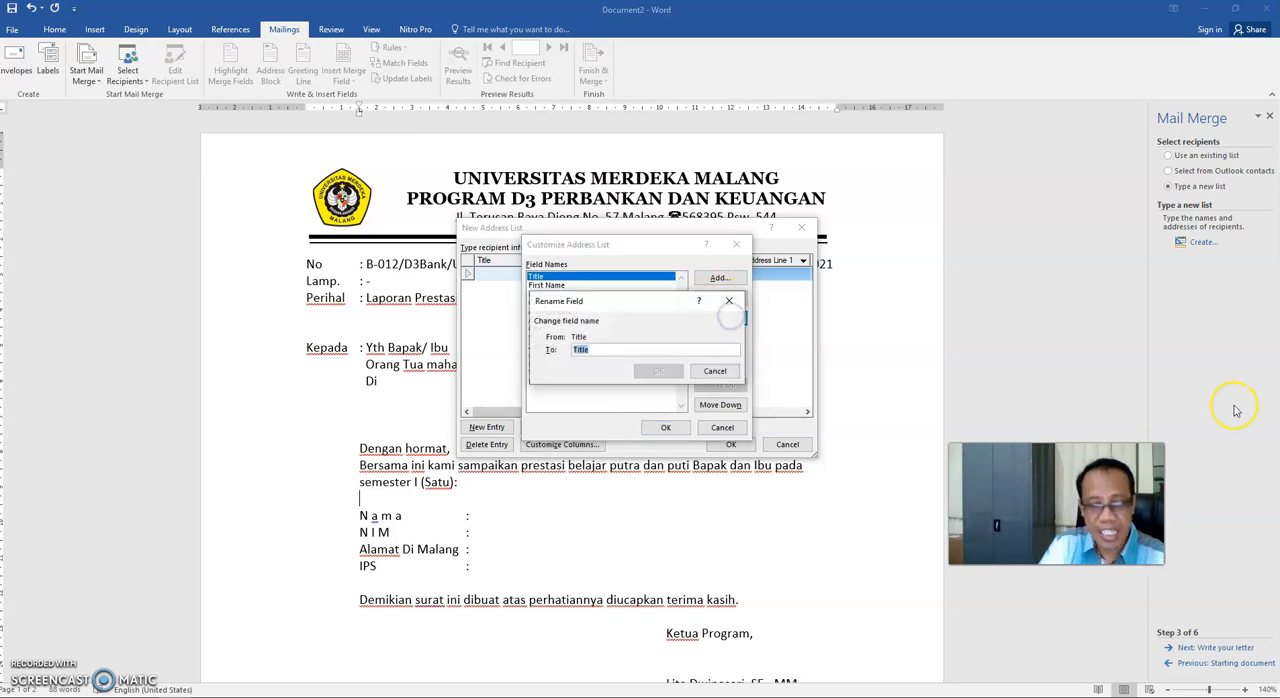
pyautogui.write('N')
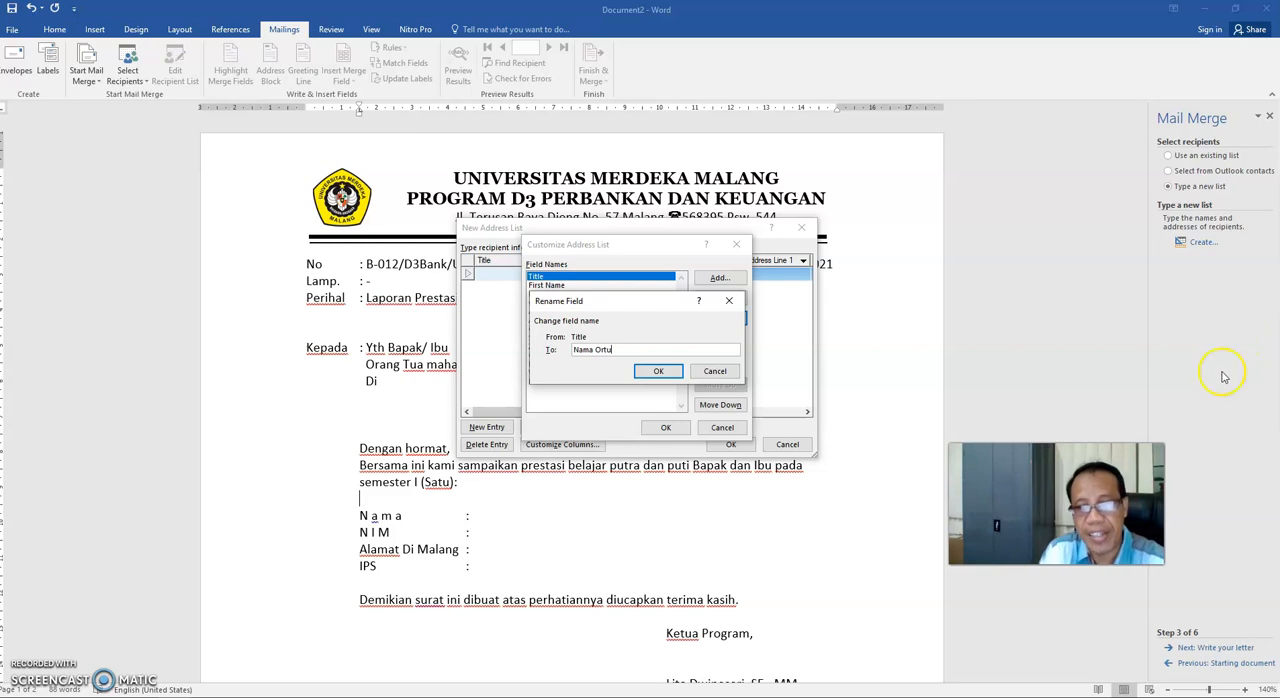
pyautogui.write('ama Ortu')
pyautogui.click(658, 371)
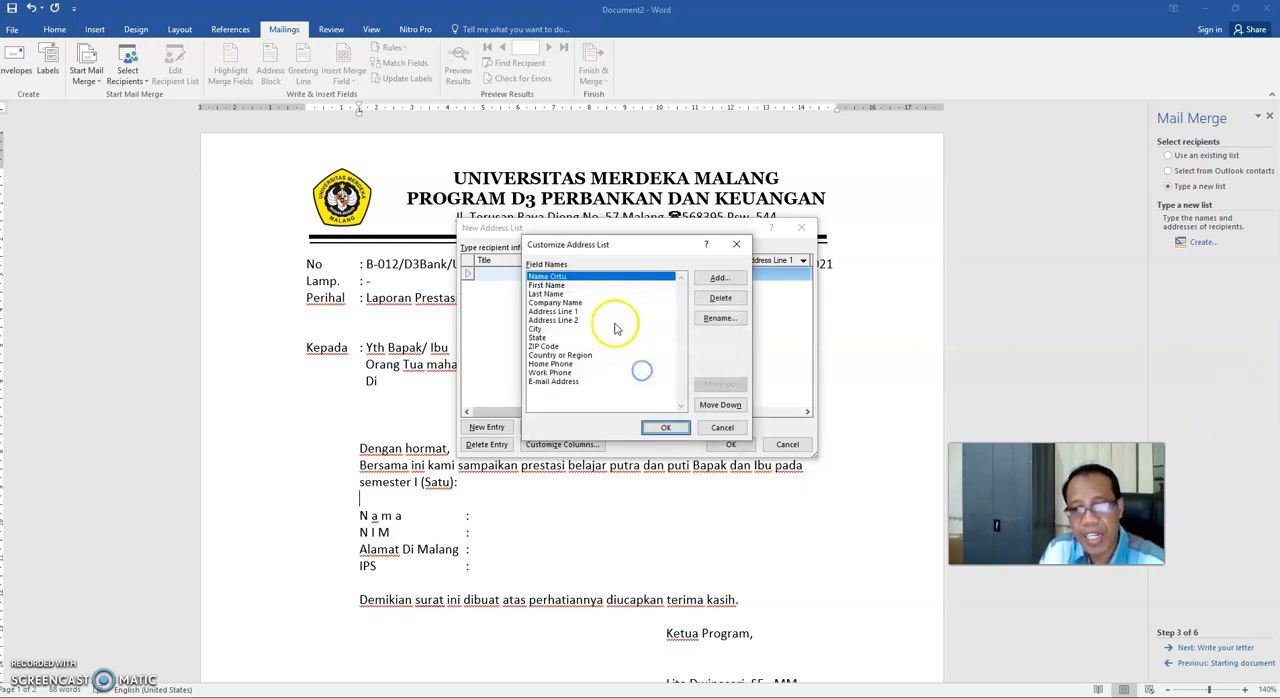
pyautogui.click(556, 285)
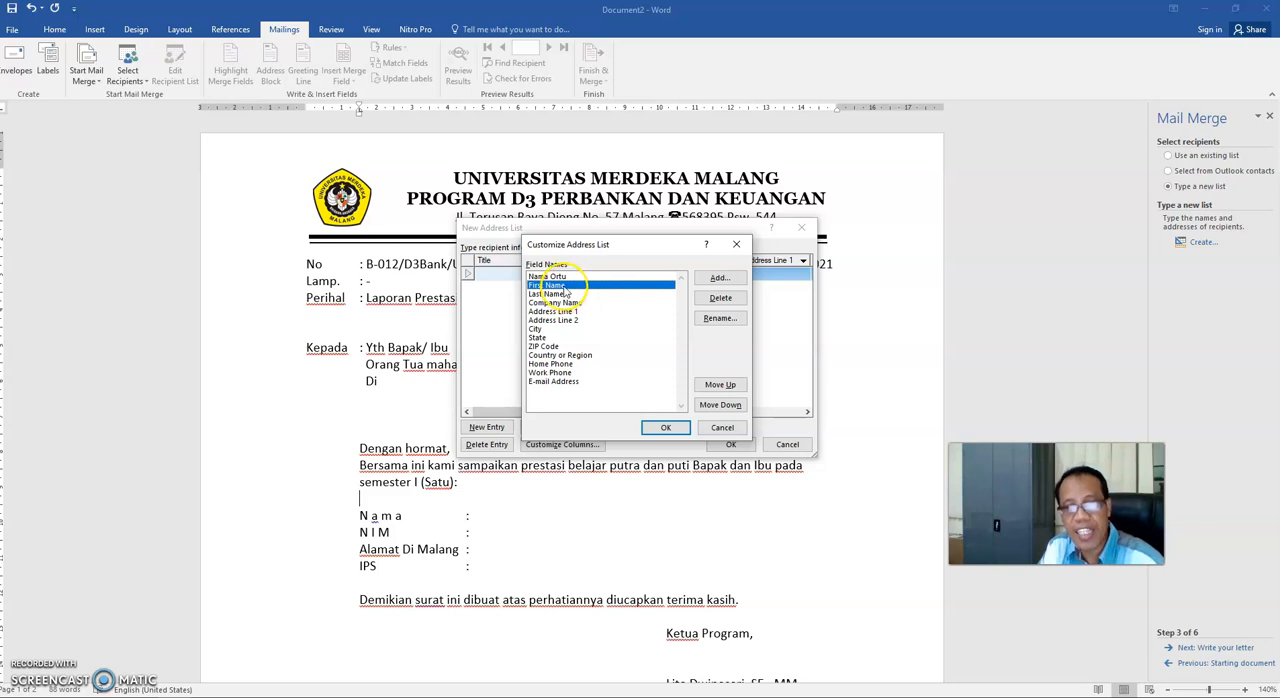
pyautogui.click(720, 318)
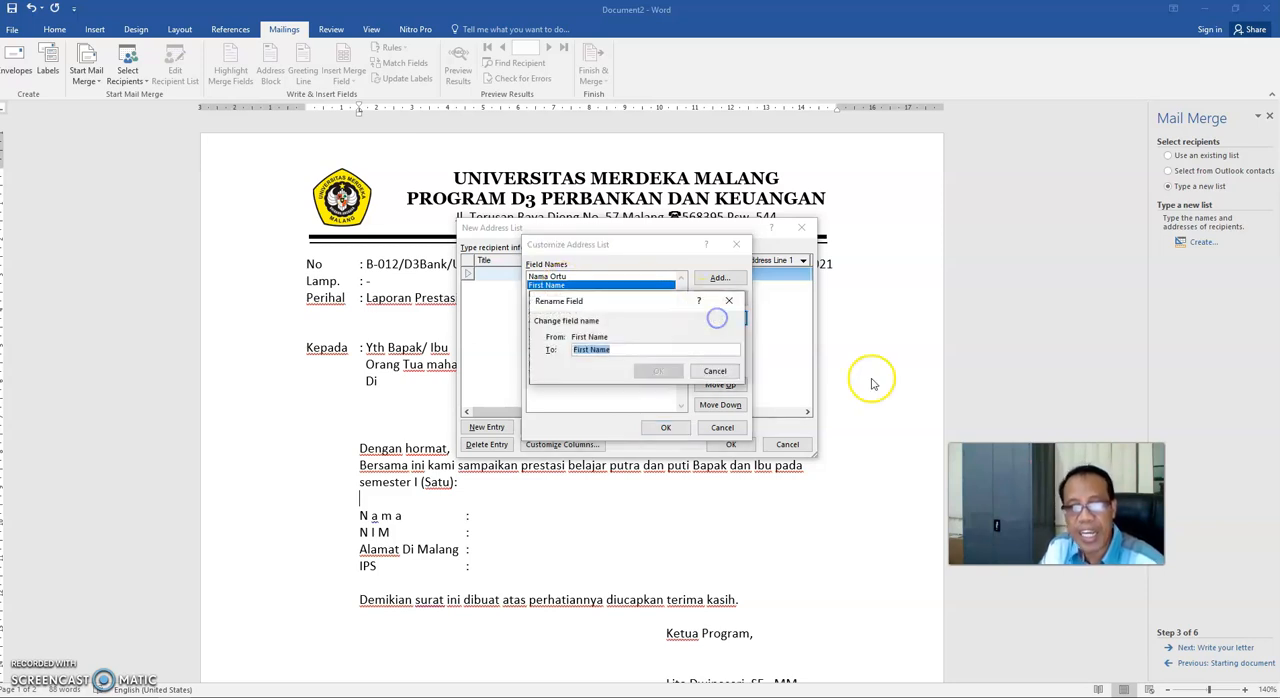
pyautogui.write('Alamat Ortu')
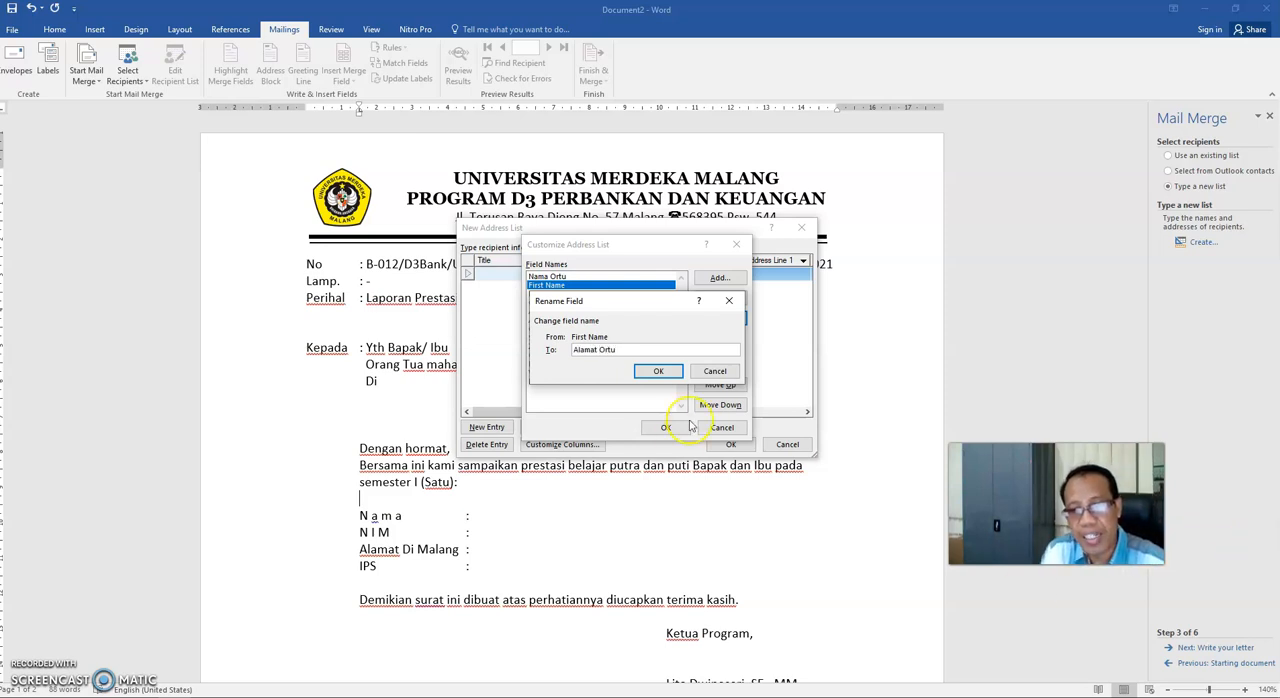
pyautogui.click(658, 371)
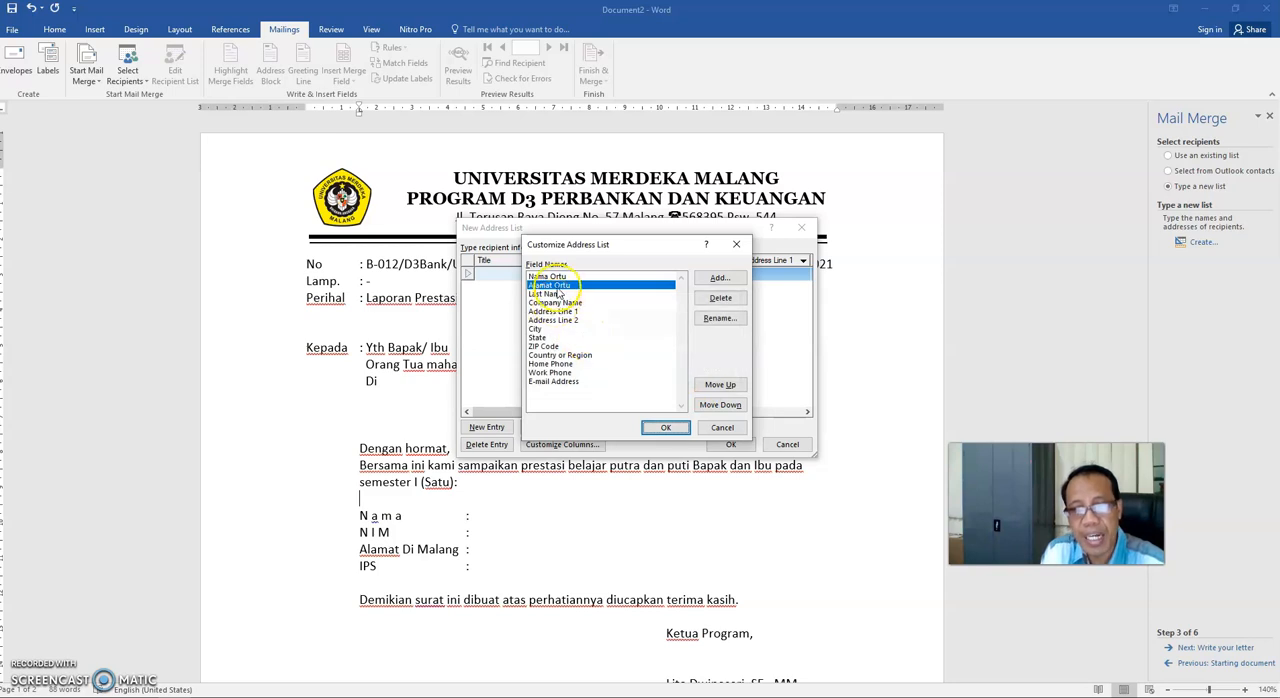
# - Rename the address list field Last Name to "Nama Mhs" and Company Name to "NIM Mhs"
pyautogui.click(556, 294)
pyautogui.click(731, 326)
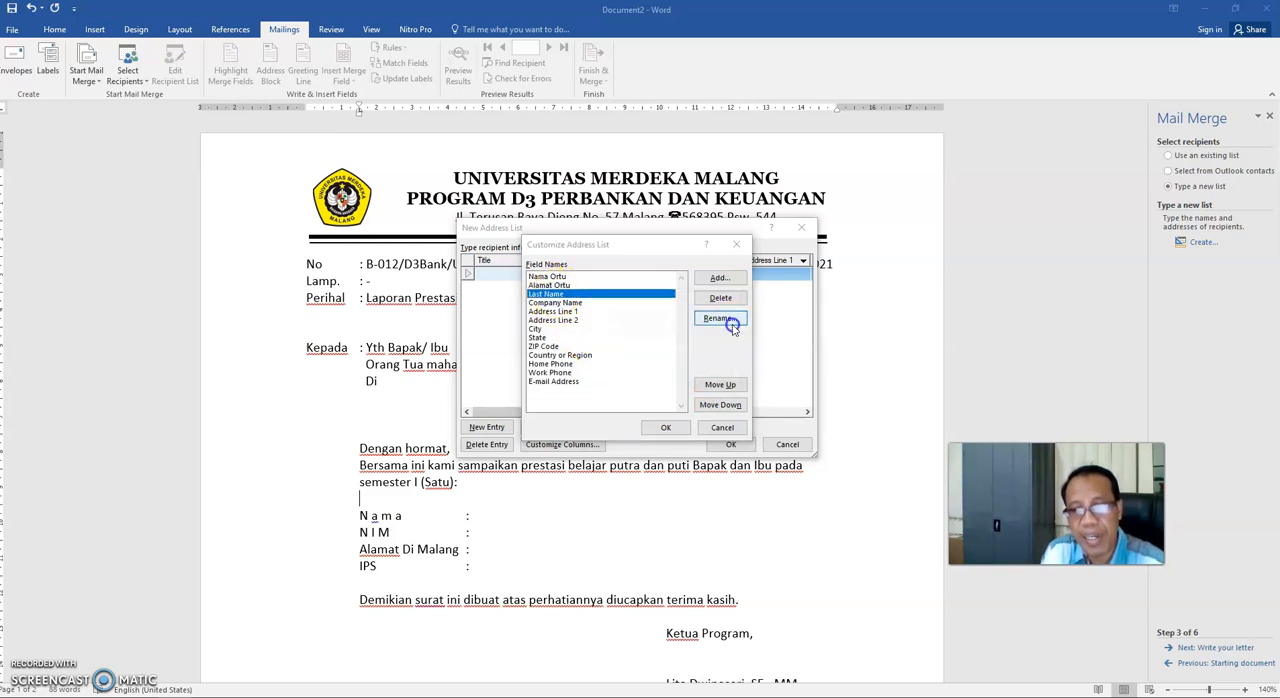
pyautogui.write('Nama Mhs')
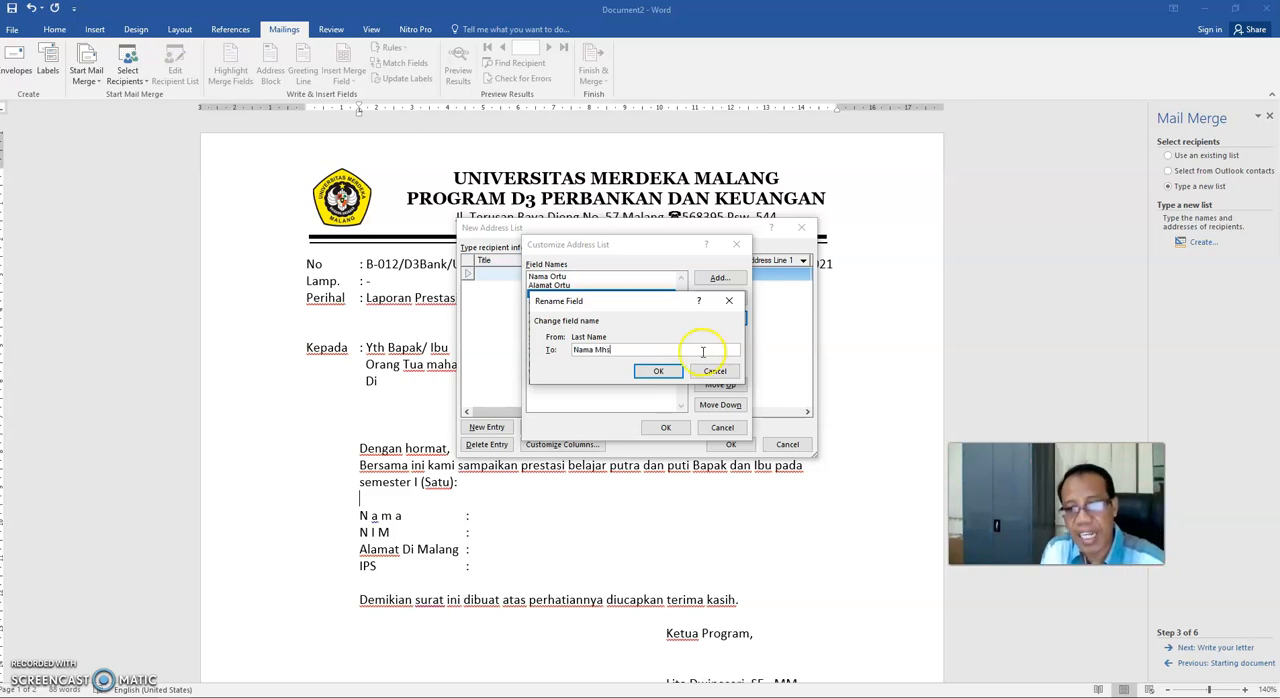
pyautogui.click(660, 371)
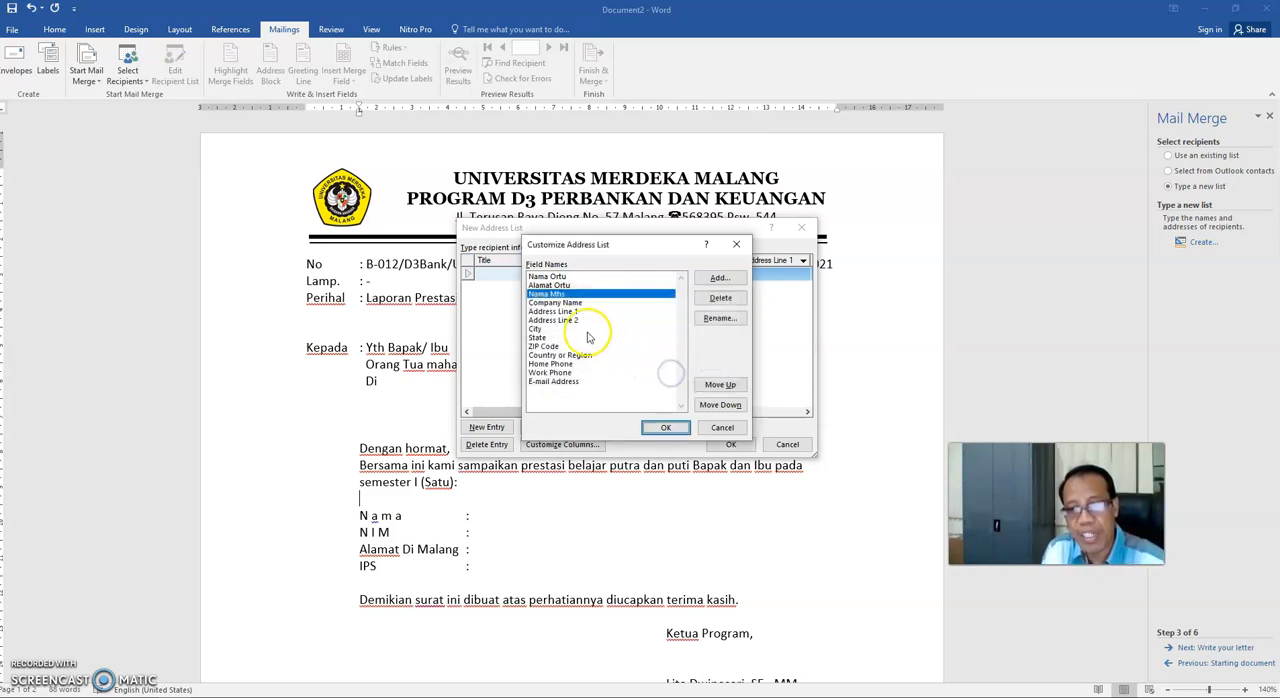
pyautogui.click(574, 303)
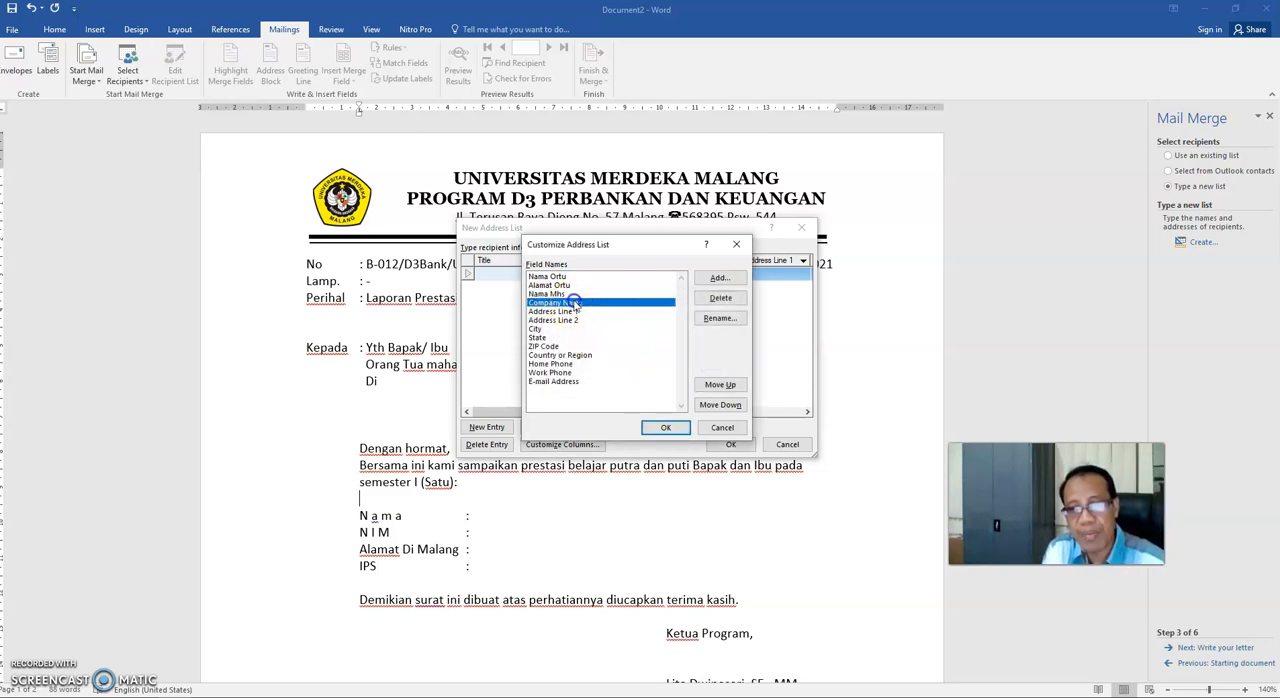
pyautogui.click(730, 319)
pyautogui.write('NIM Mhs')
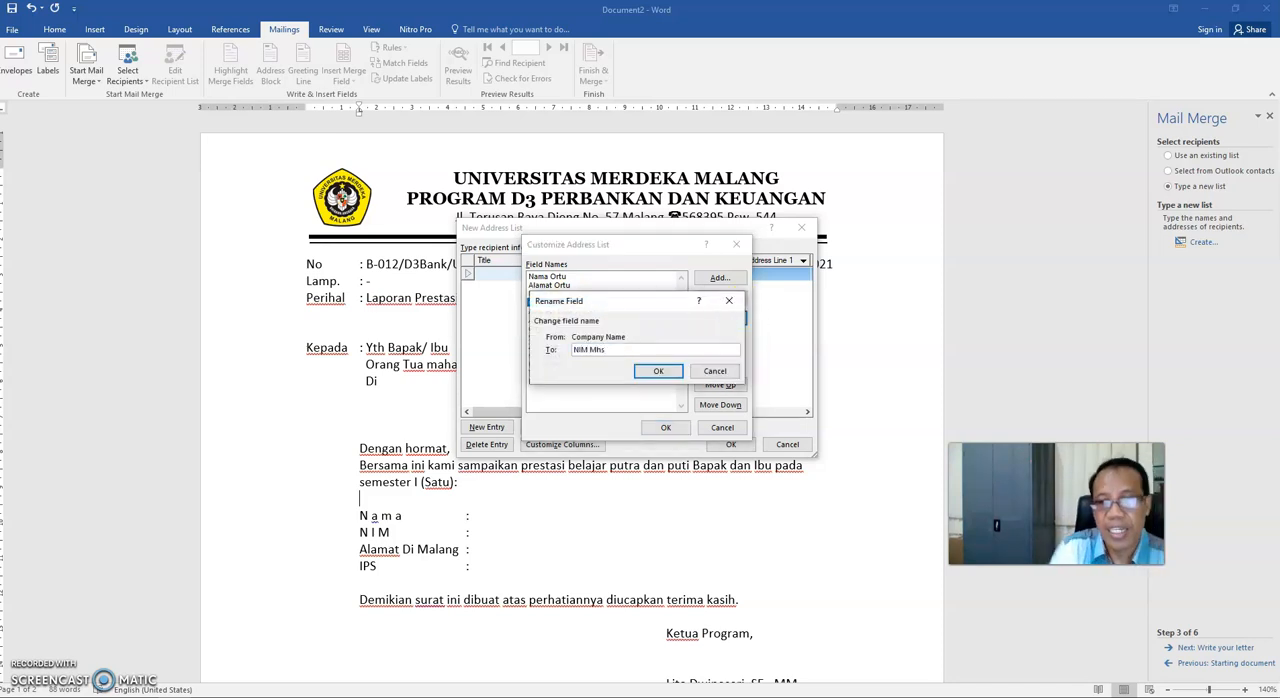
pyautogui.click(660, 372)
# - Rename the field Address Line 1 to "Alamat di Mlg" and Address Line 2 to "IPS"
pyautogui.click(560, 312)
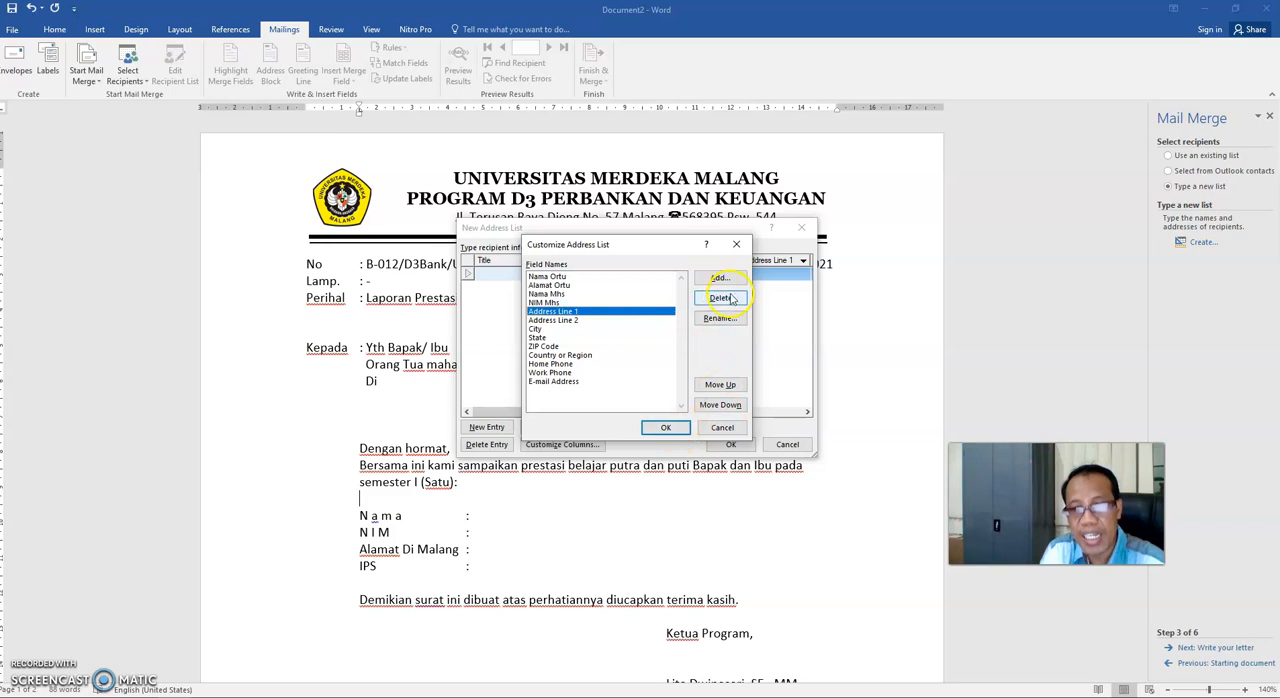
pyautogui.click(720, 318)
pyautogui.write('Aka')
pyautogui.moveTo(988, 448); pyautogui.dragTo(1030, 511)
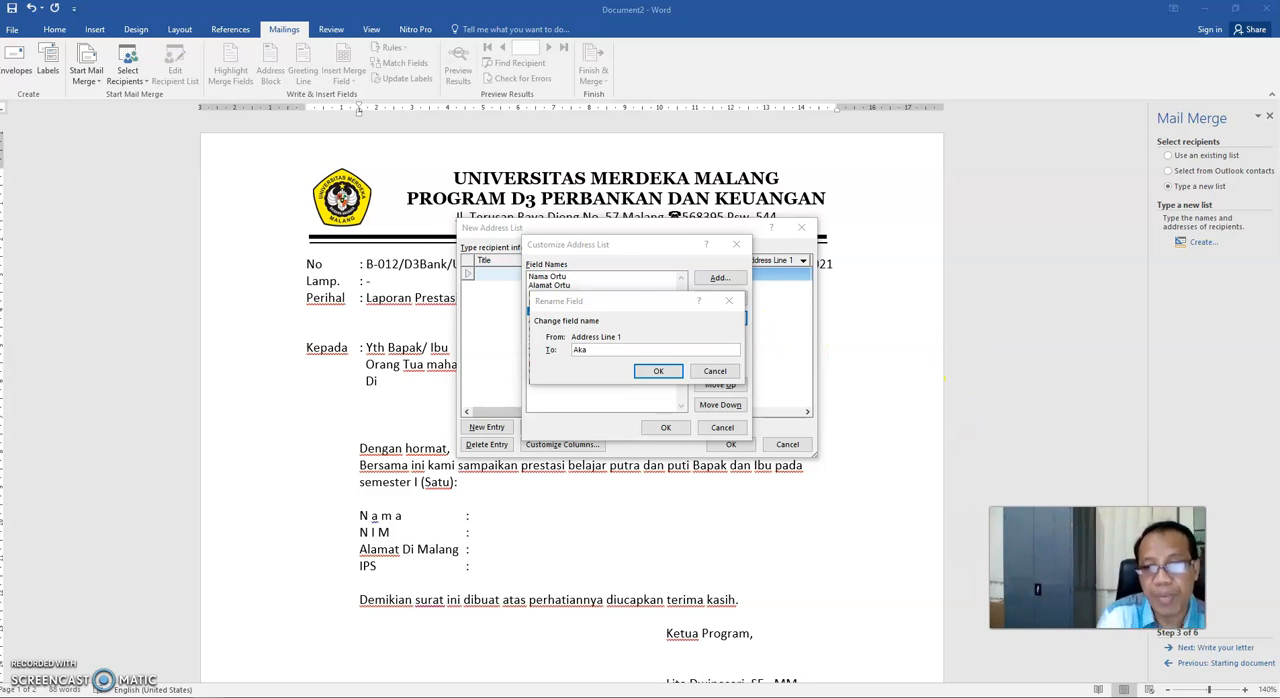
pyautogui.click(641, 350)
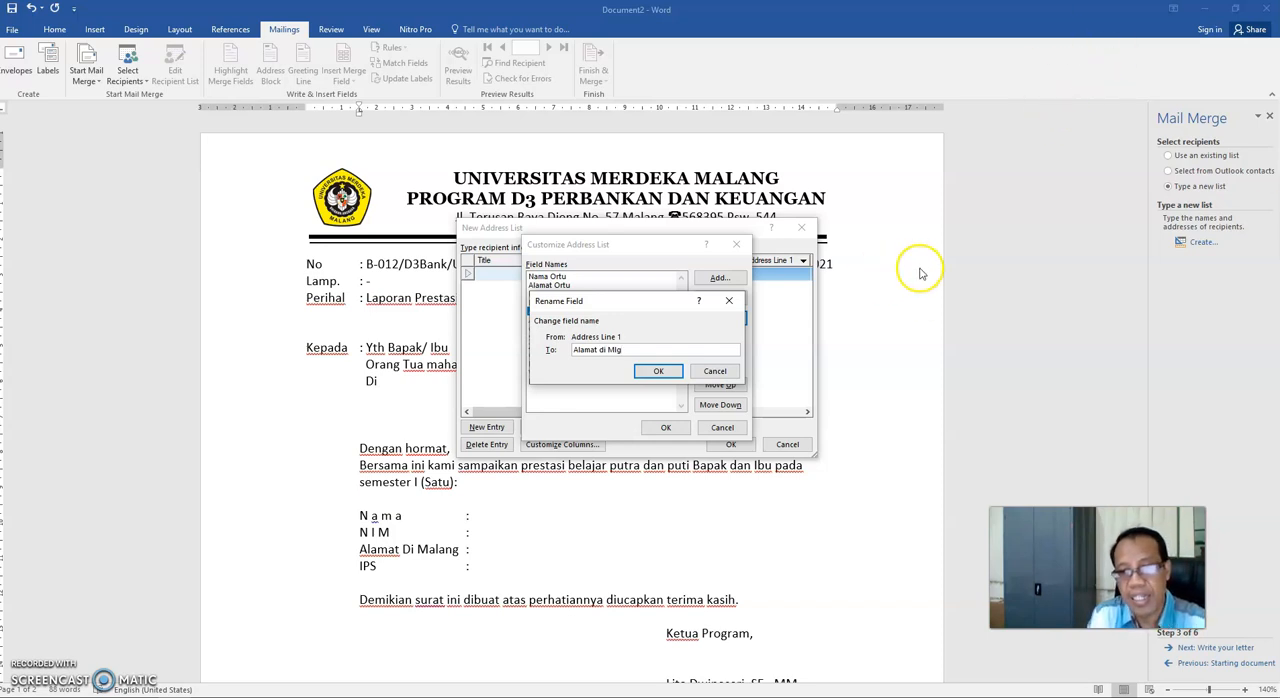
pyautogui.click(658, 371)
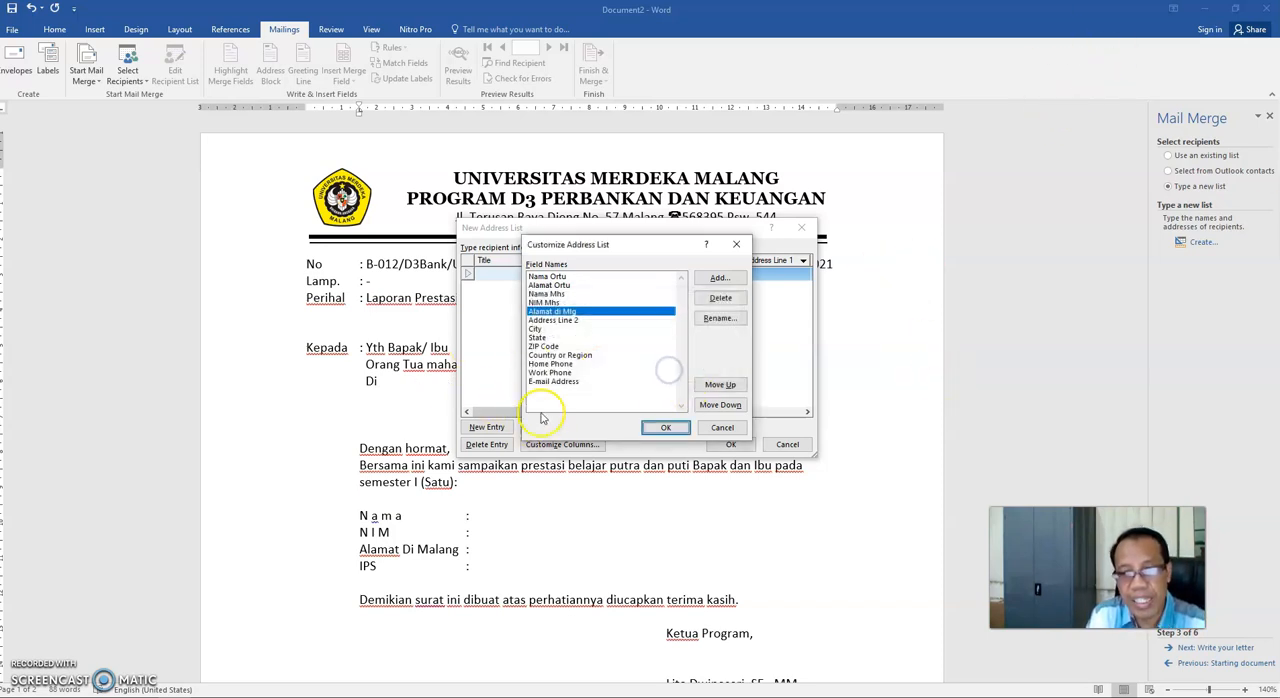
pyautogui.click(550, 320)
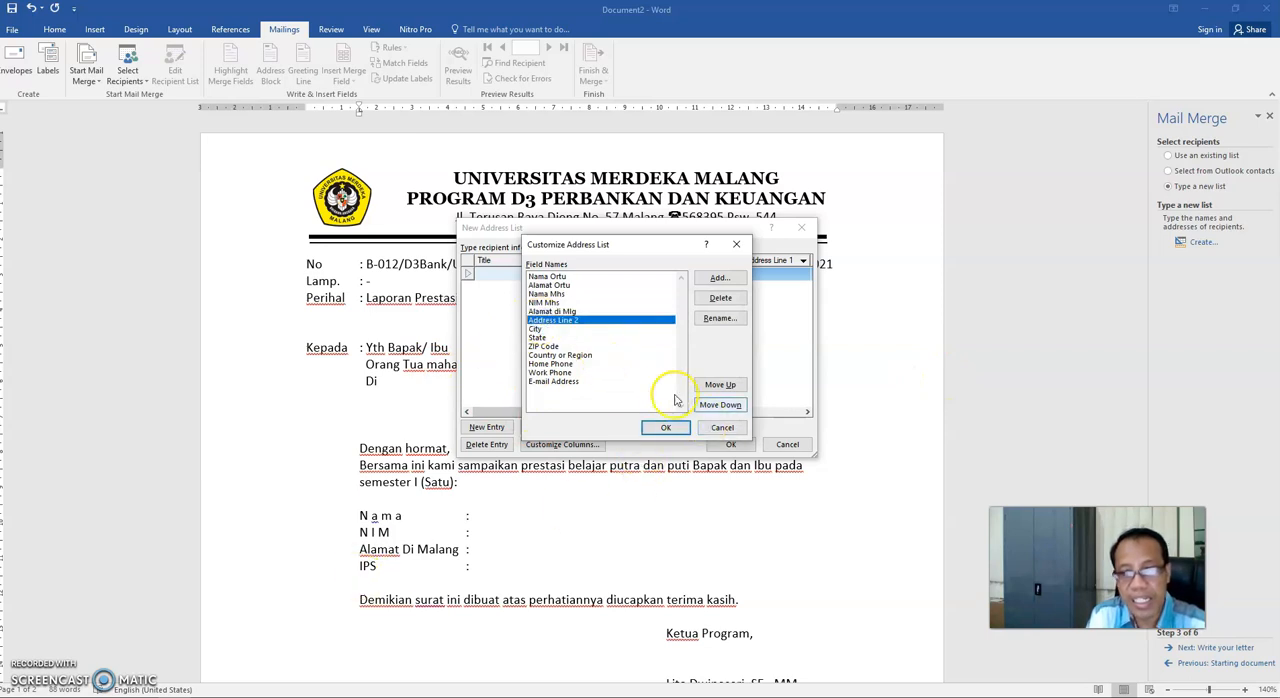
pyautogui.click(720, 318)
pyautogui.write('IPS')
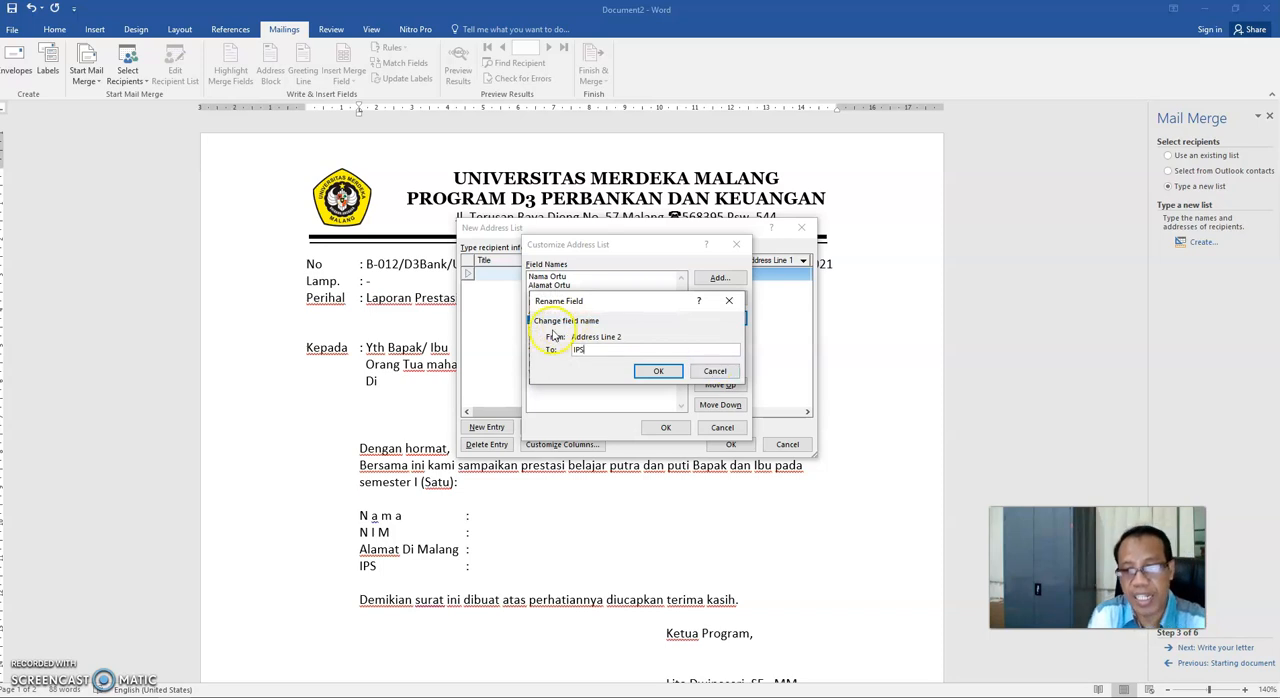
pyautogui.click(660, 372)
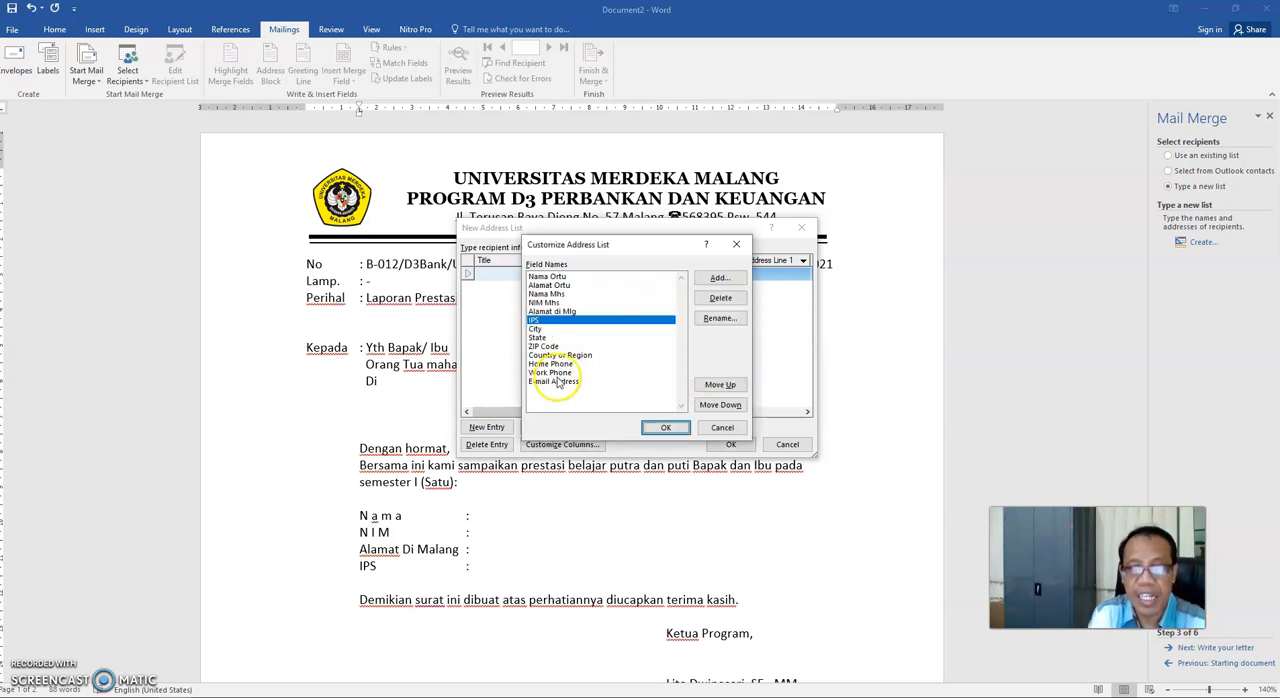
# - Delete the City, Home Phone and Country or Region fields from the address list
pyautogui.click(537, 329)
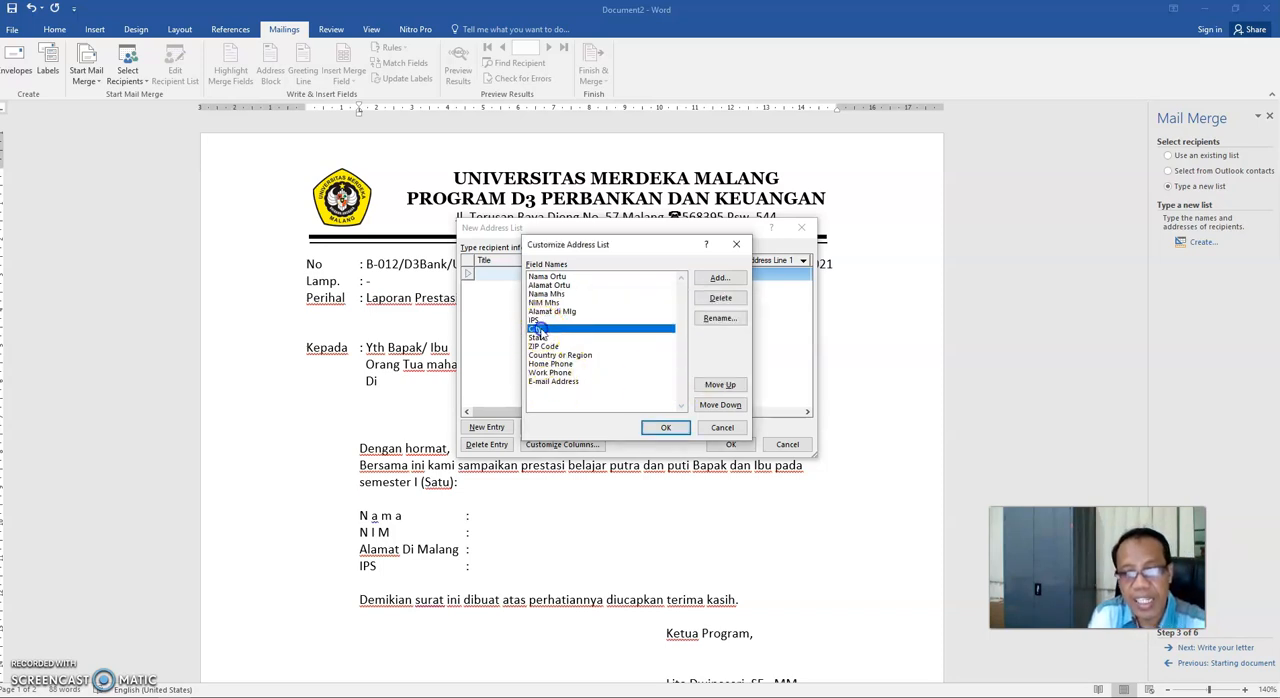
pyautogui.click(741, 300)
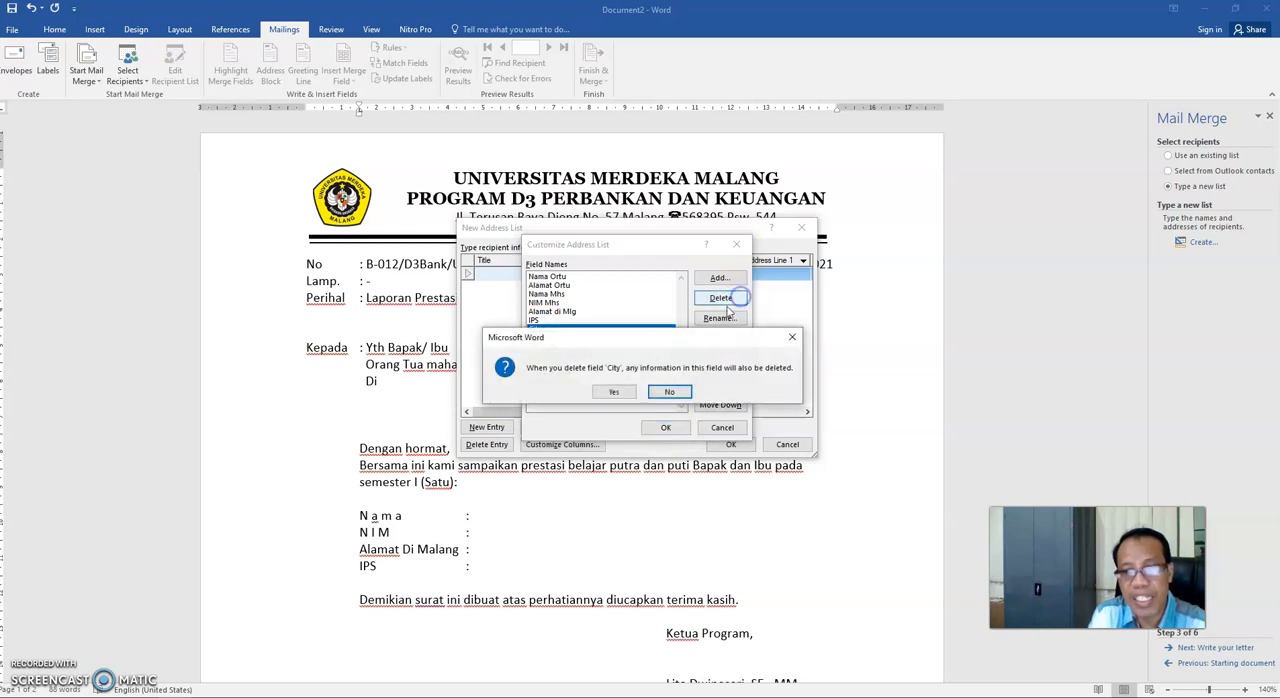
pyautogui.click(614, 392)
pyautogui.click(552, 355)
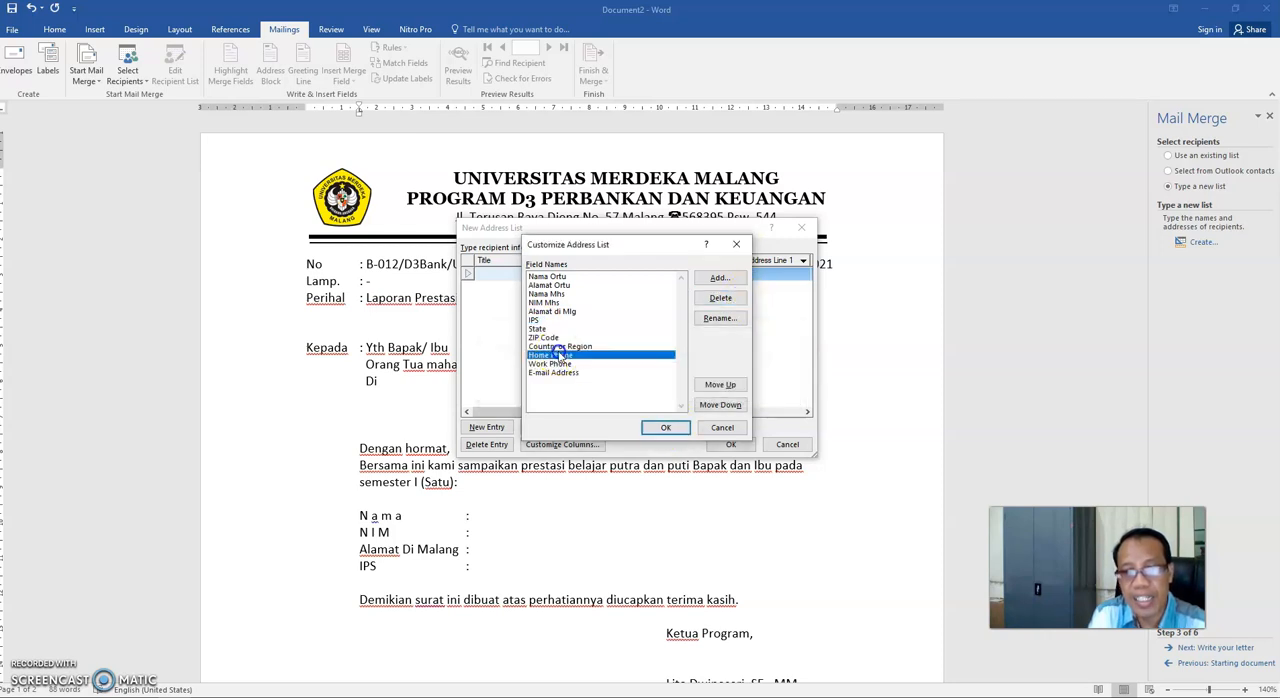
pyautogui.click(721, 299)
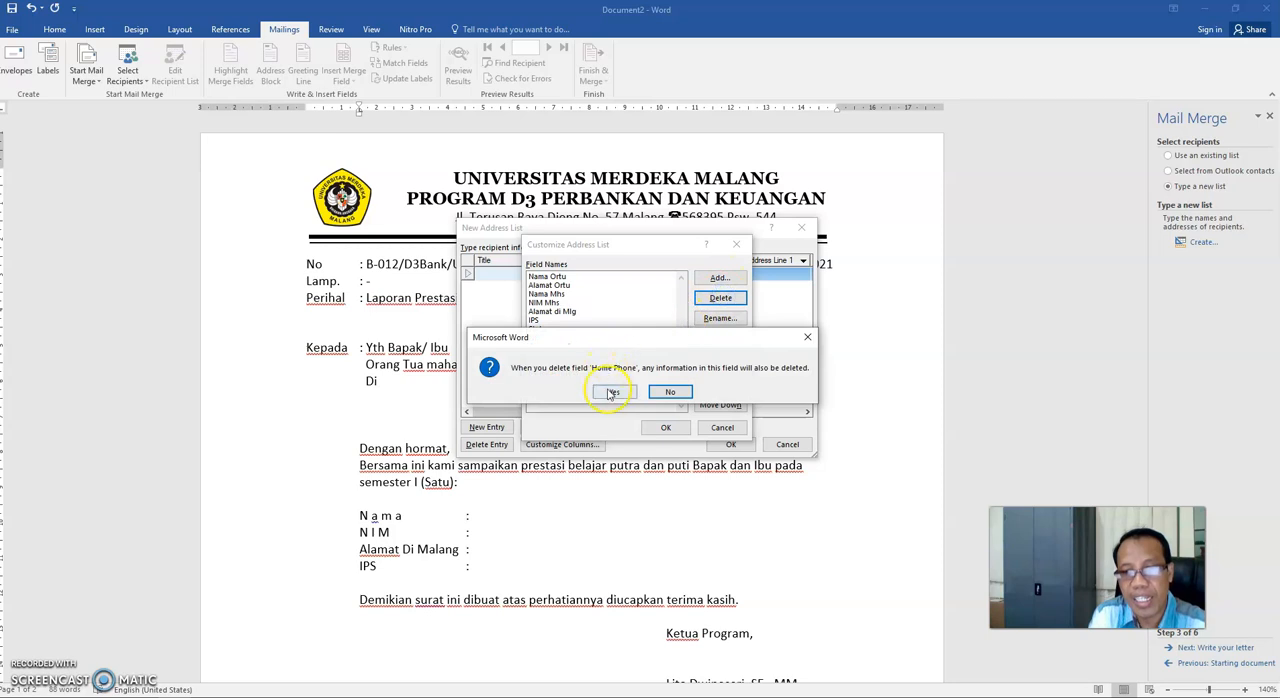
pyautogui.click(611, 393)
pyautogui.click(565, 334)
pyautogui.click(721, 299)
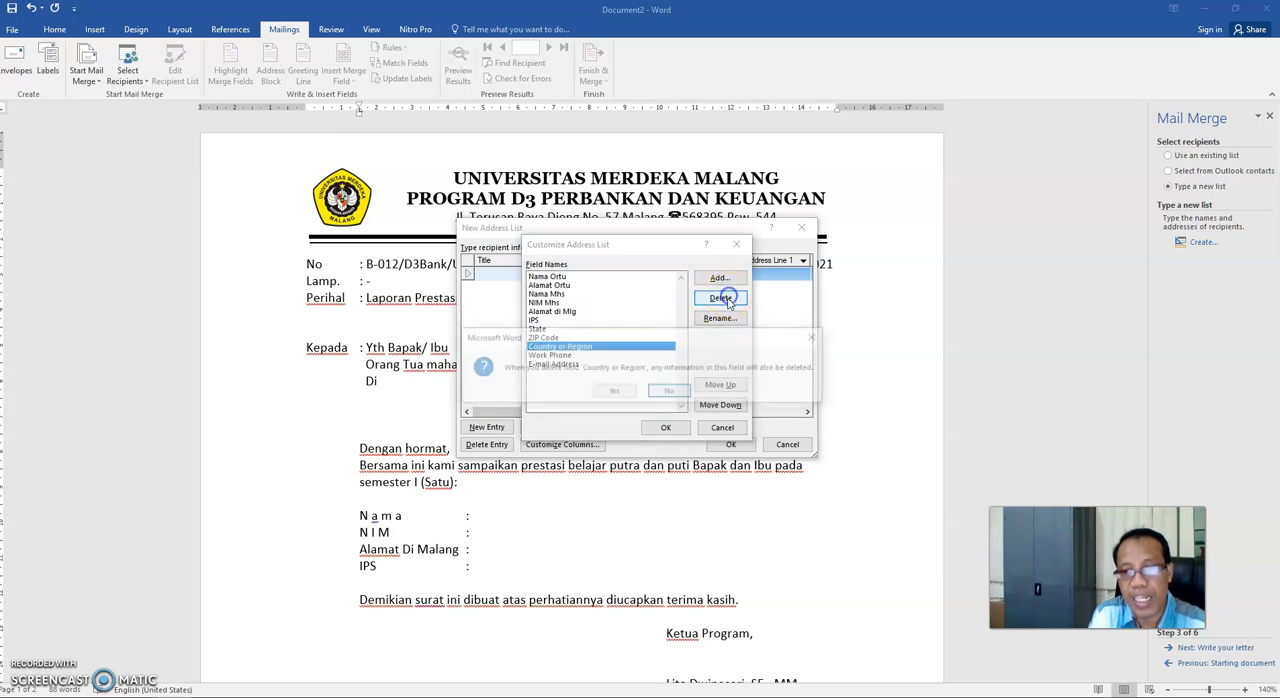
pyautogui.click(614, 392)
# - Delete the remaining unused default fields from the address list, including State, E-mail Address and Work Phone
pyautogui.click(565, 334)
pyautogui.click(721, 299)
pyautogui.click(620, 392)
pyautogui.click(722, 300)
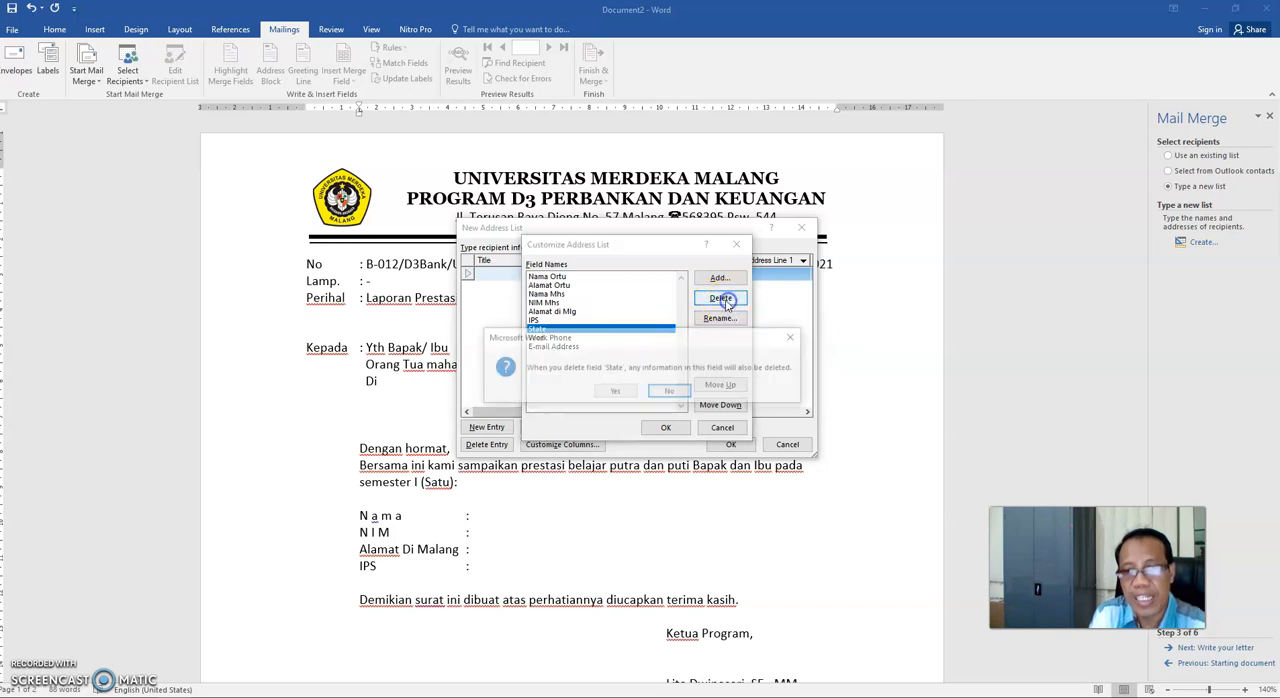
pyautogui.click(615, 391)
pyautogui.click(556, 339)
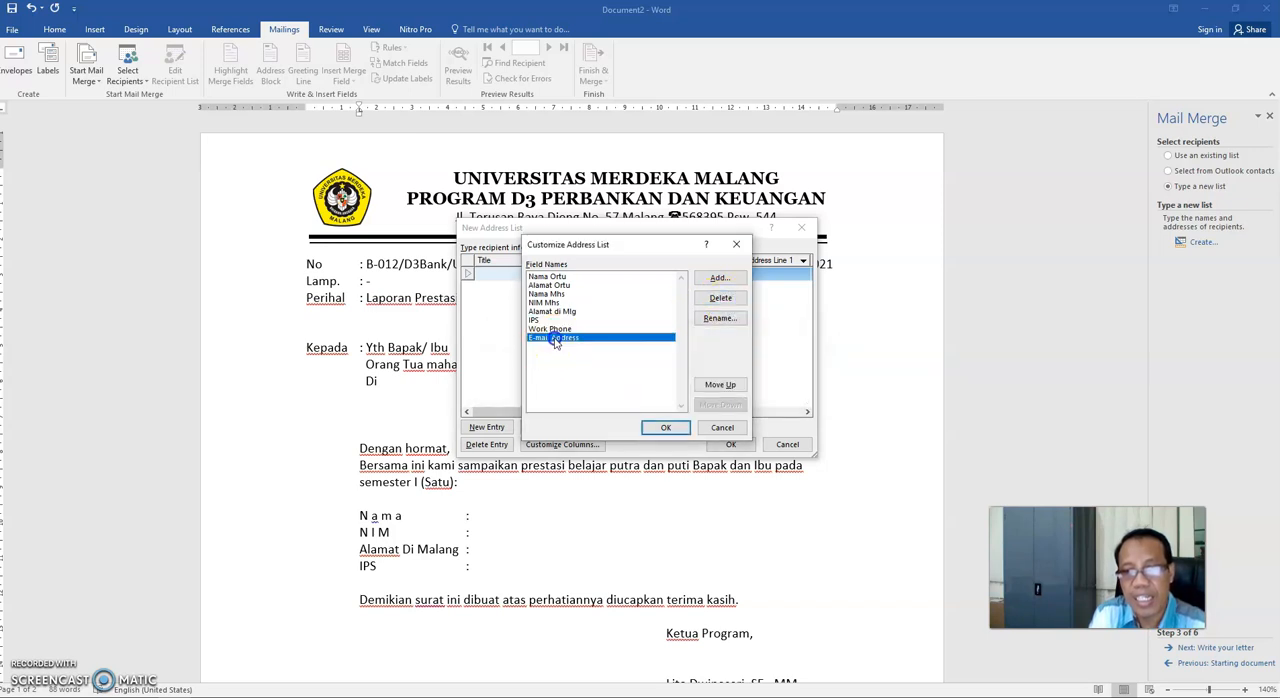
pyautogui.click(700, 298)
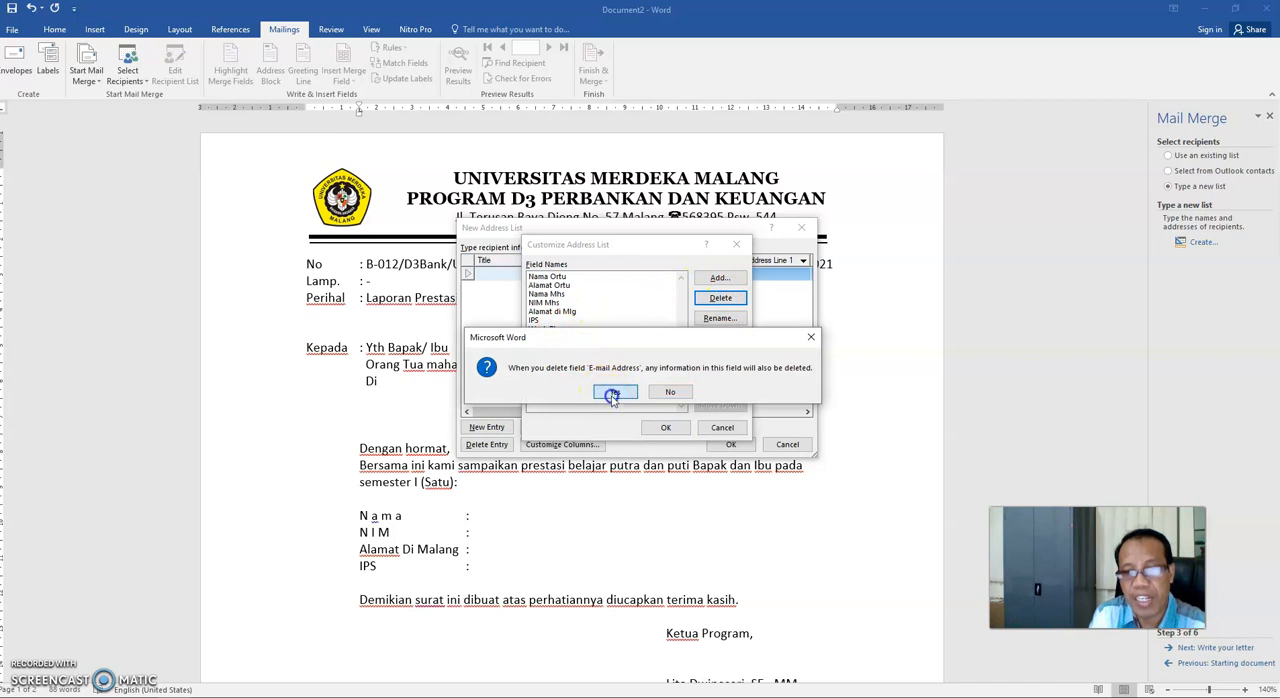
pyautogui.click(612, 393)
pyautogui.click(731, 302)
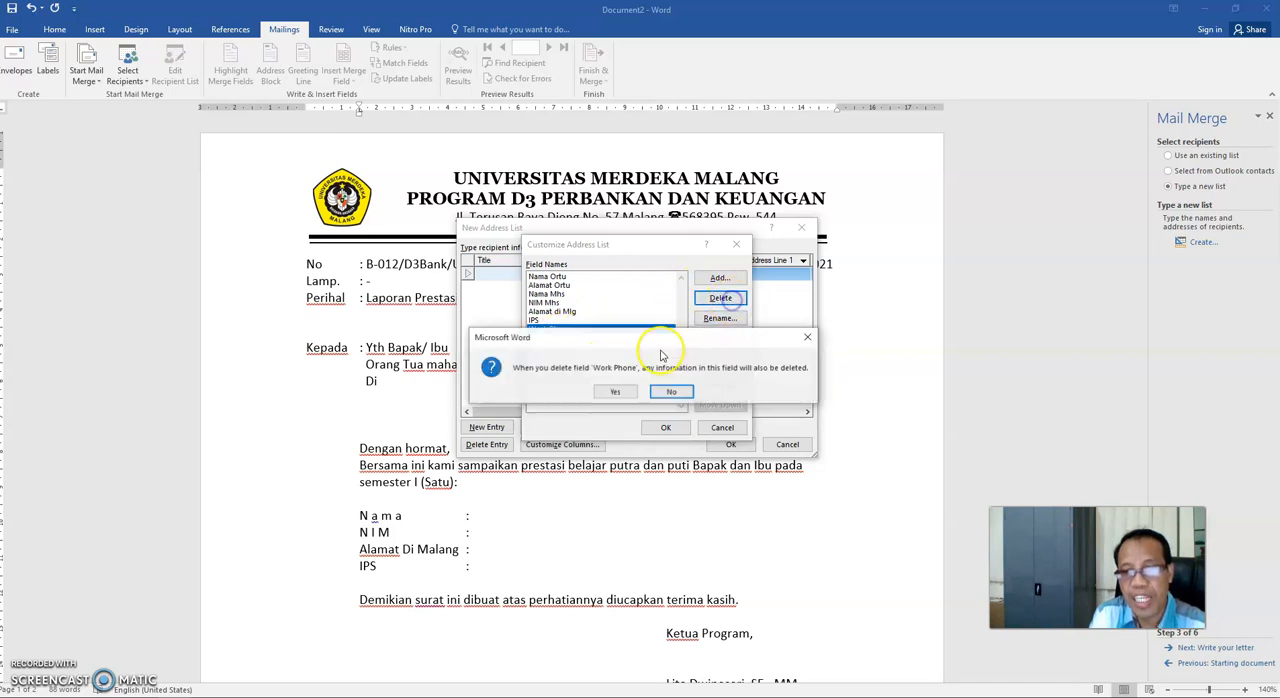
pyautogui.click(608, 393)
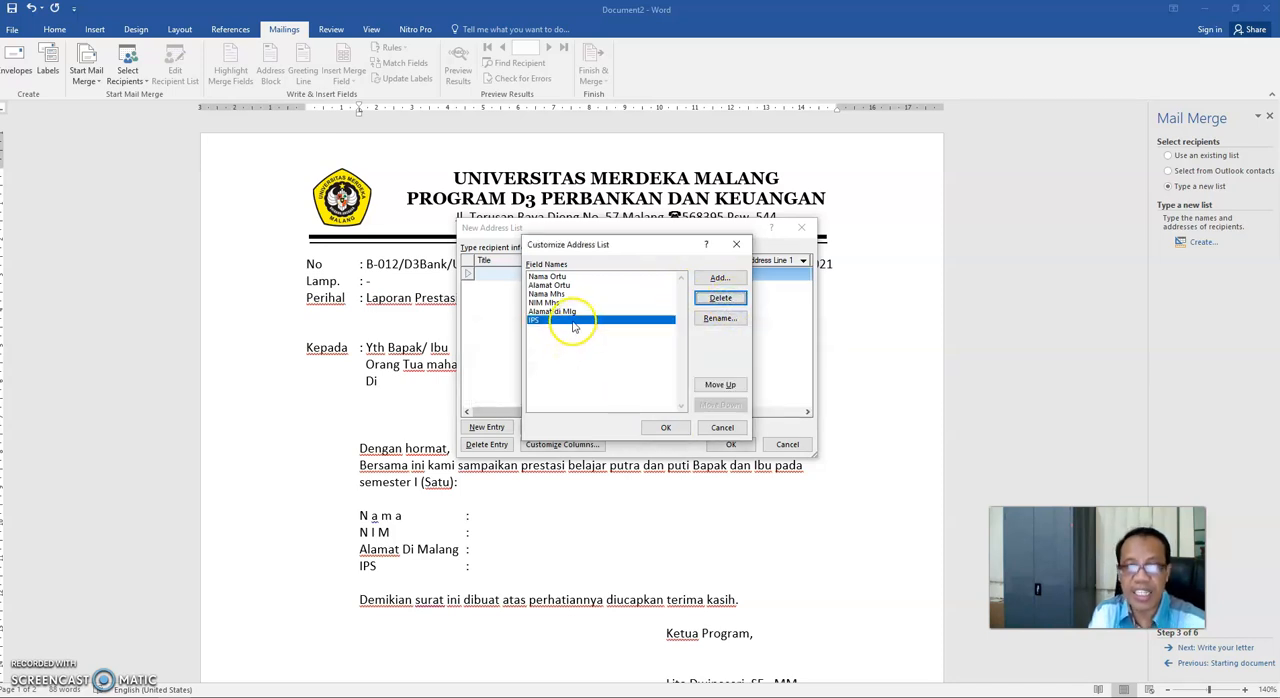
# - Delete the IPS field from the address list and add a new field named "IPS" after Alamat di Mlg
pyautogui.click(730, 297)
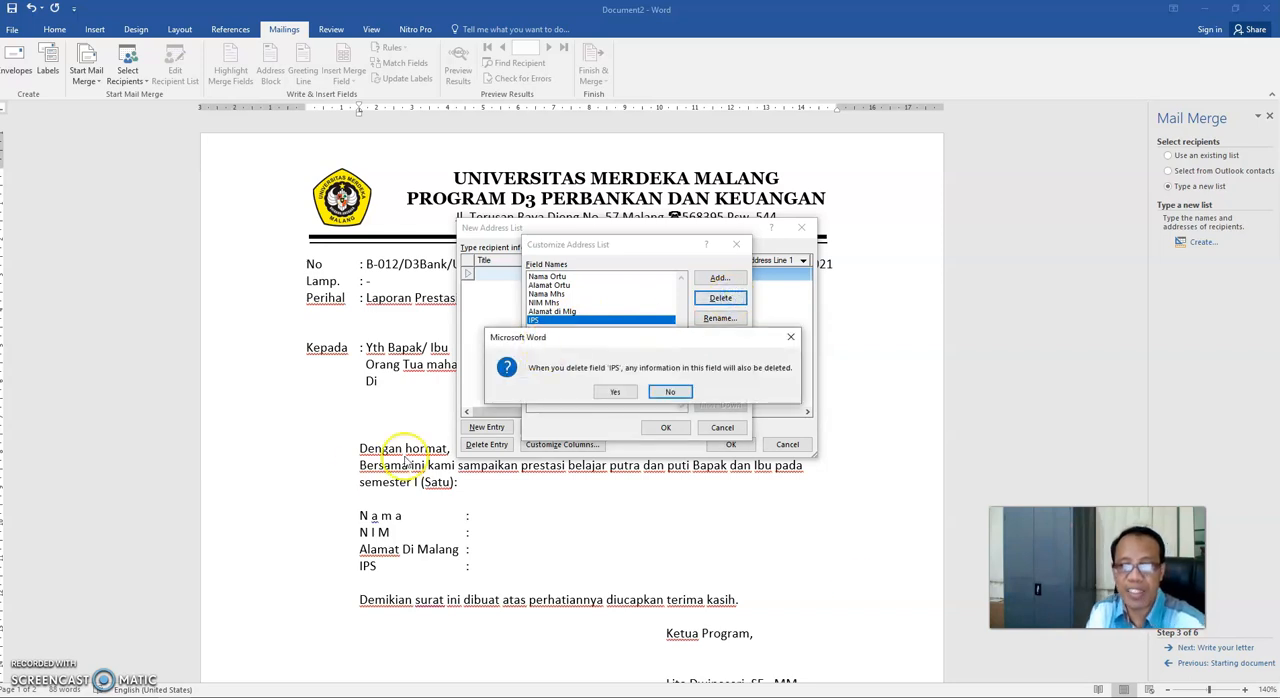
pyautogui.click(615, 391)
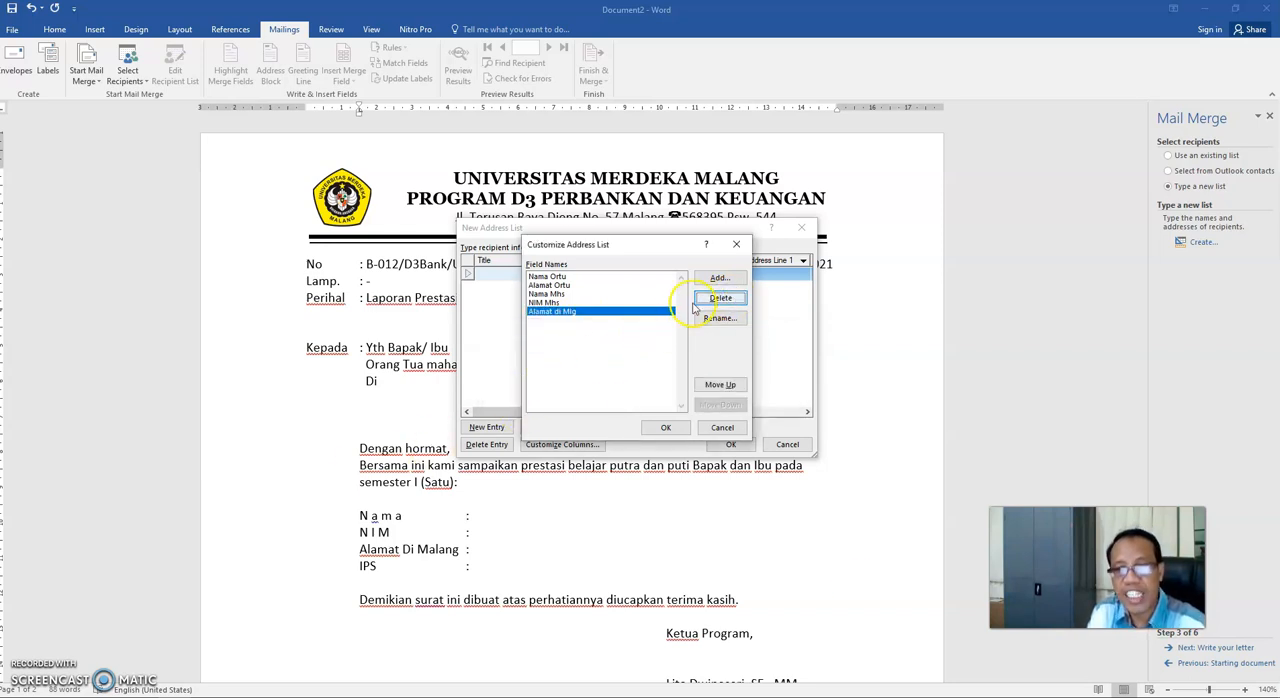
pyautogui.click(716, 279)
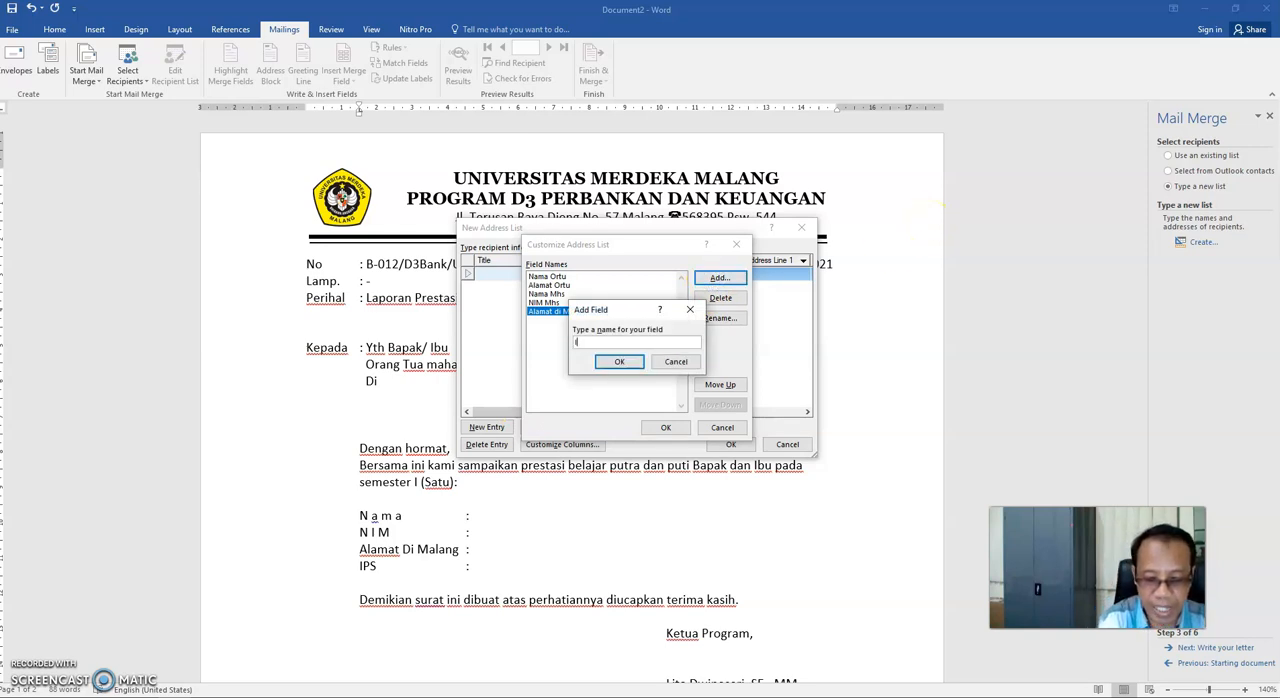
pyautogui.write('IPS')
pyautogui.click(628, 365)
pyautogui.click(679, 430)
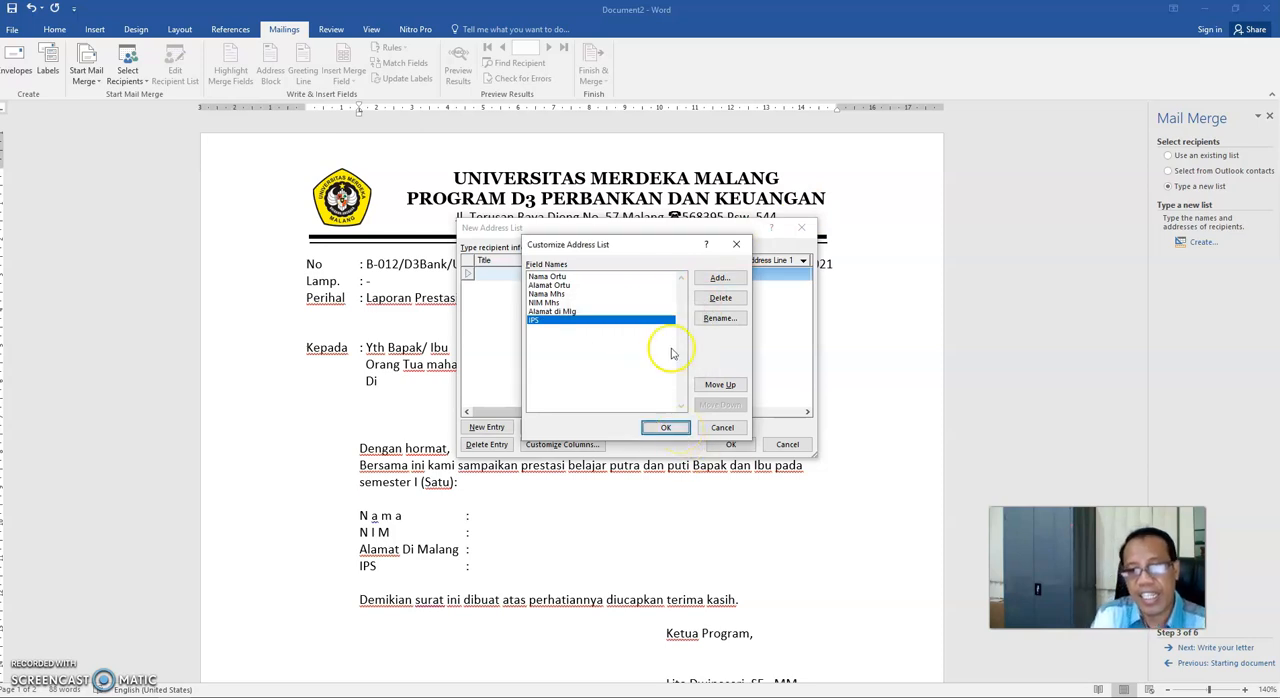